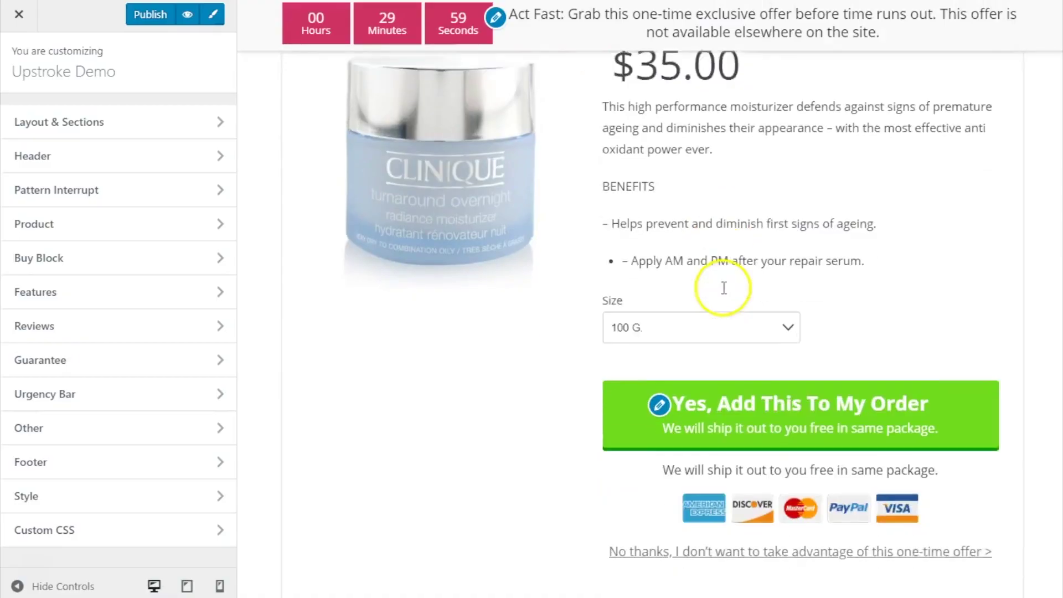
# Scroll the customizer preview and open the Clinique Cream offer's Size dropdown to list its sizes.
pyautogui.scroll(-1, 723, 284)
pyautogui.click(672, 306)
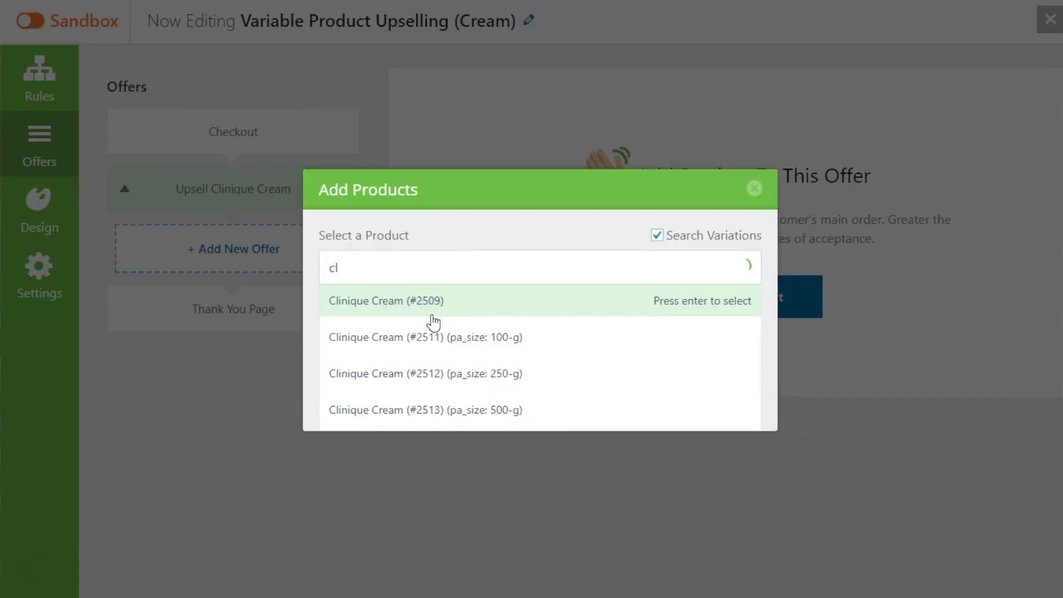
# Choose the Clinique Cream (#2513) 500-g variation from the 'cl' search results.
pyautogui.click(433, 410)
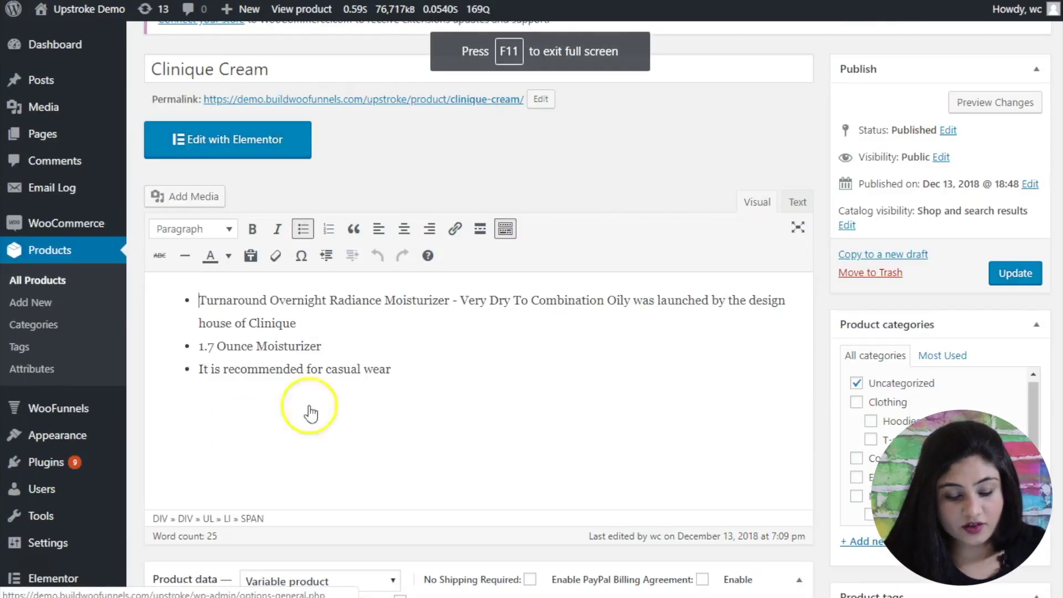
# Scroll the Clinique Cream product page to review its 100 G, 250 G and 500 G variations.
pyautogui.scroll(-5, 360, 397)
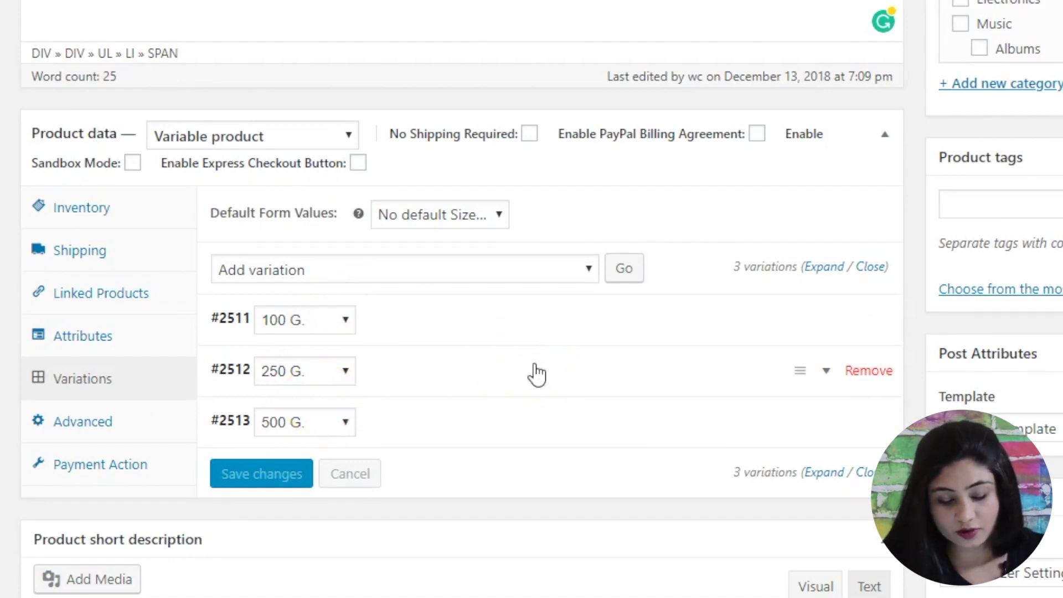
pyautogui.scroll(15, 535, 365)
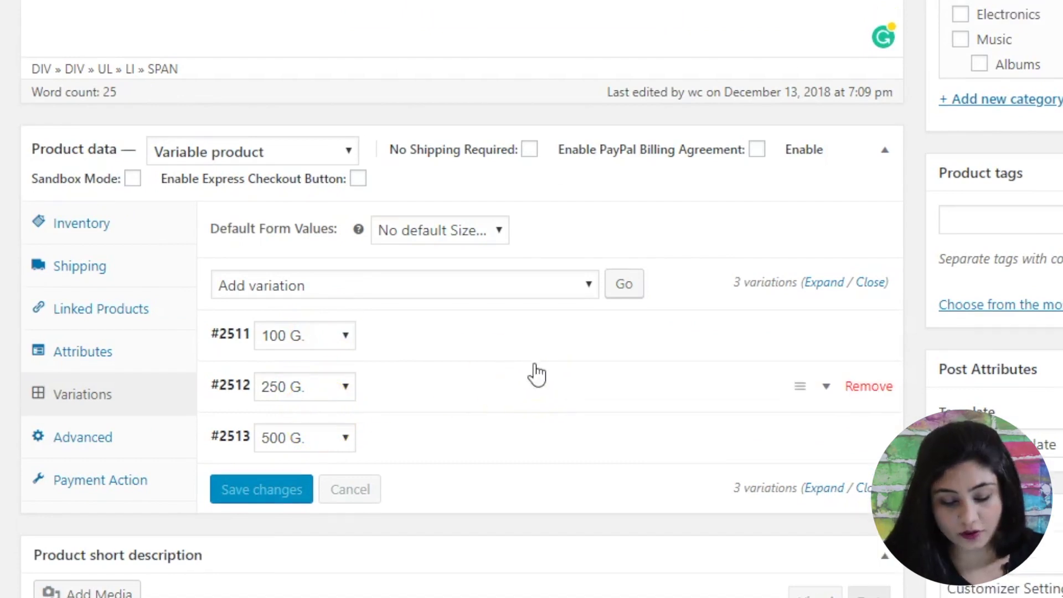
pyautogui.scroll(-15, 534, 366)
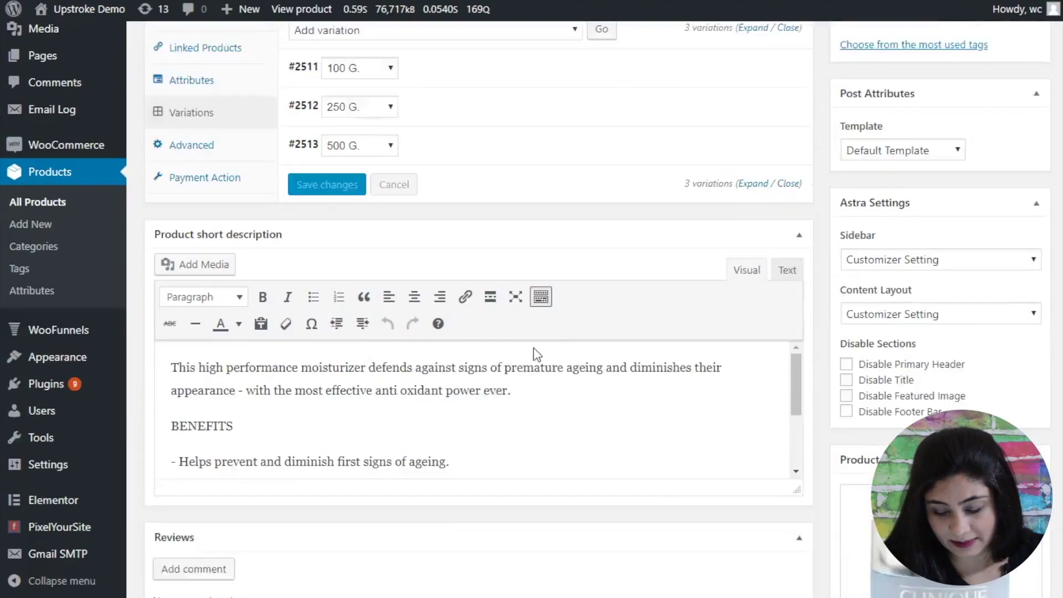
pyautogui.scroll(-5, 534, 374)
pyautogui.scroll(1, 905, 535)
pyautogui.scroll(10, 577, 287)
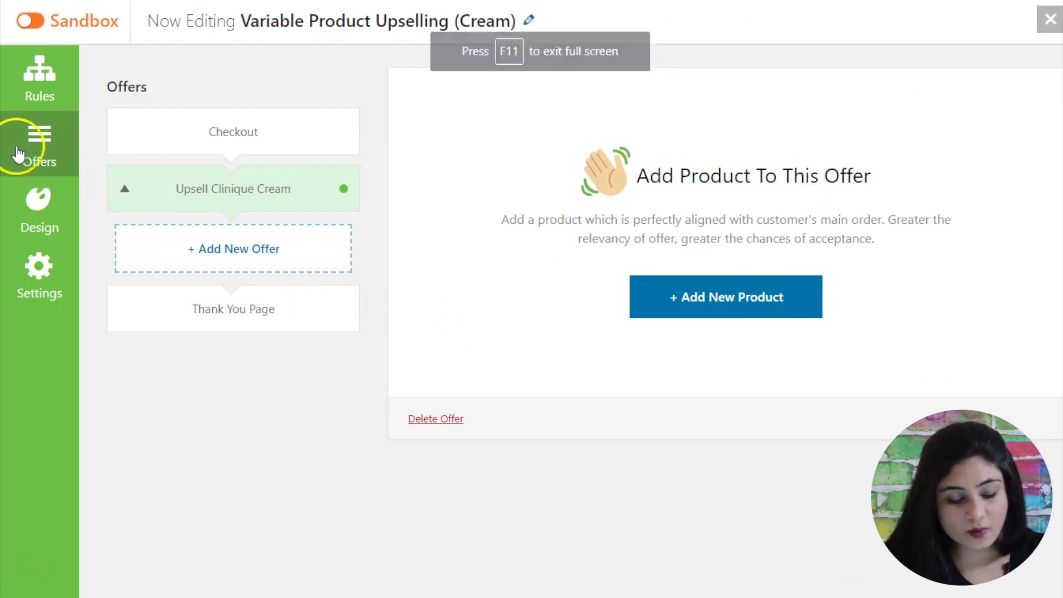
# Open the Upsell Clinique Cream offer's settings and start adding a new product to it.
pyautogui.click(325, 200)
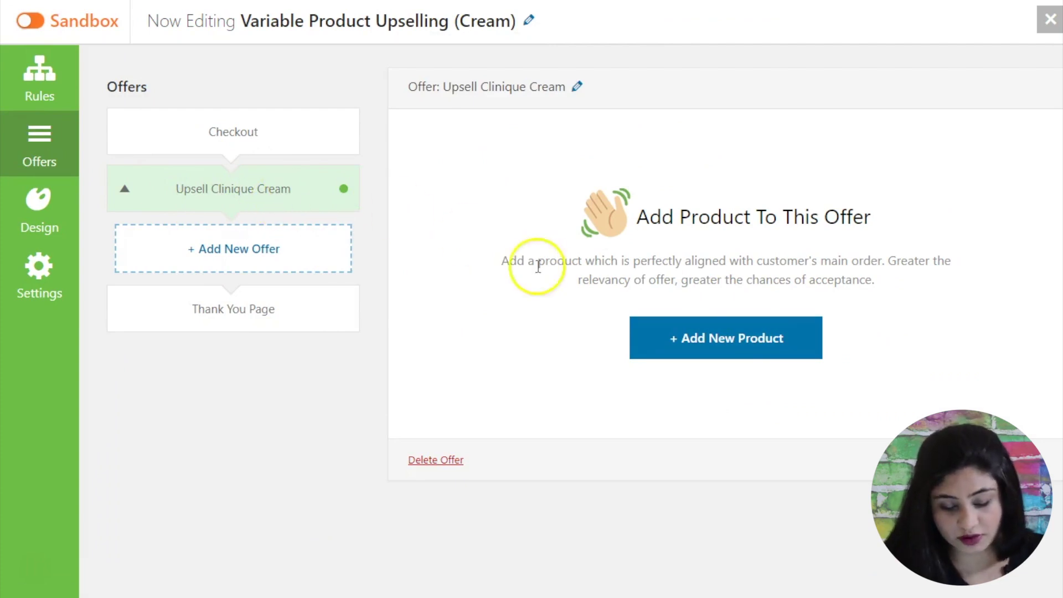
pyautogui.click(741, 337)
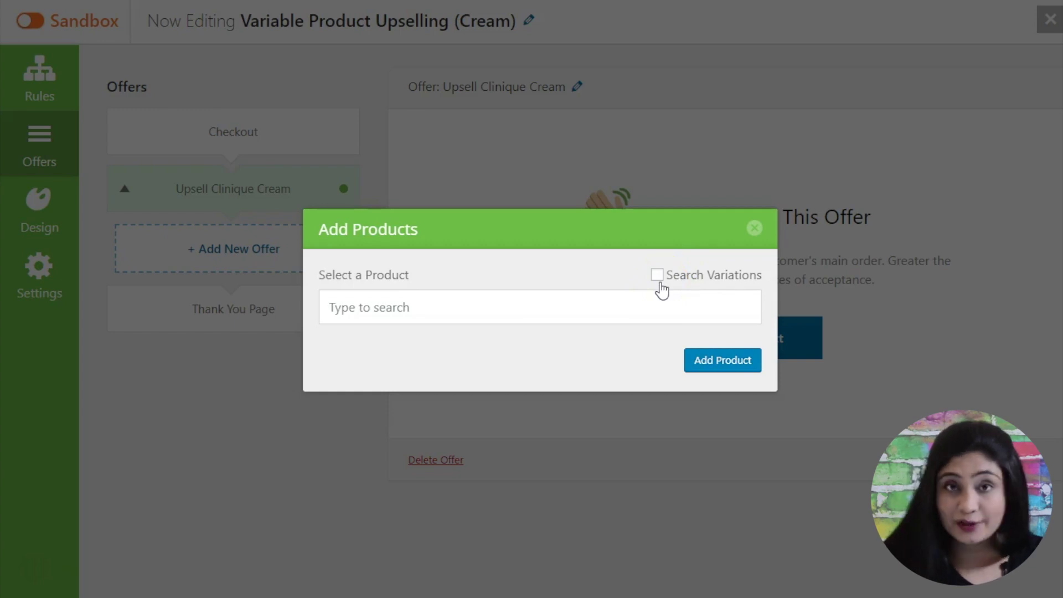
# With Search Variations off, search 'cli' and add the variable Clinique Cream (#2509) to the offer.
pyautogui.click(658, 275)
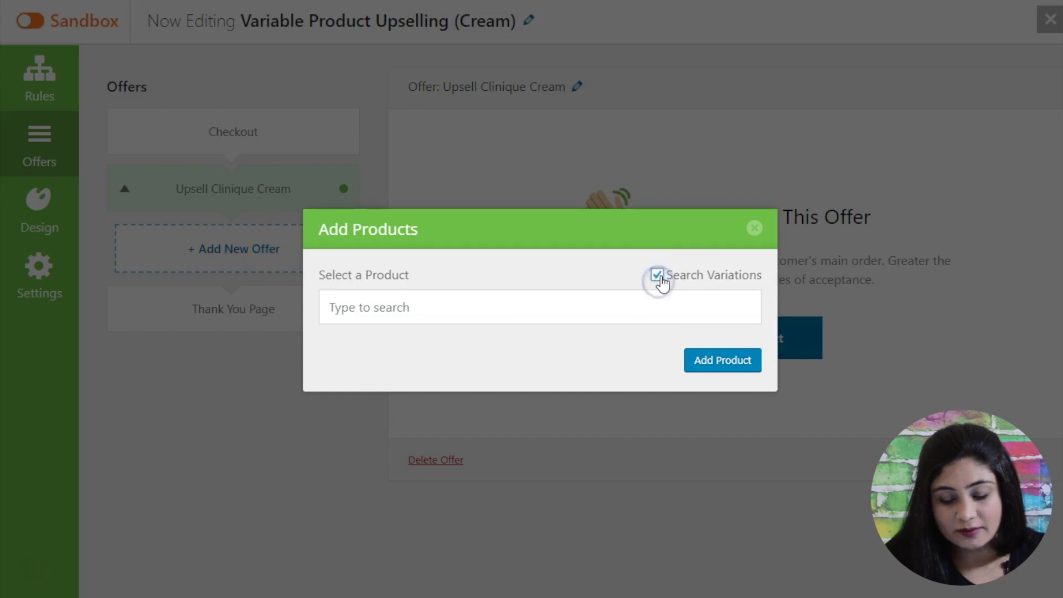
pyautogui.click(660, 277)
pyautogui.click(535, 306)
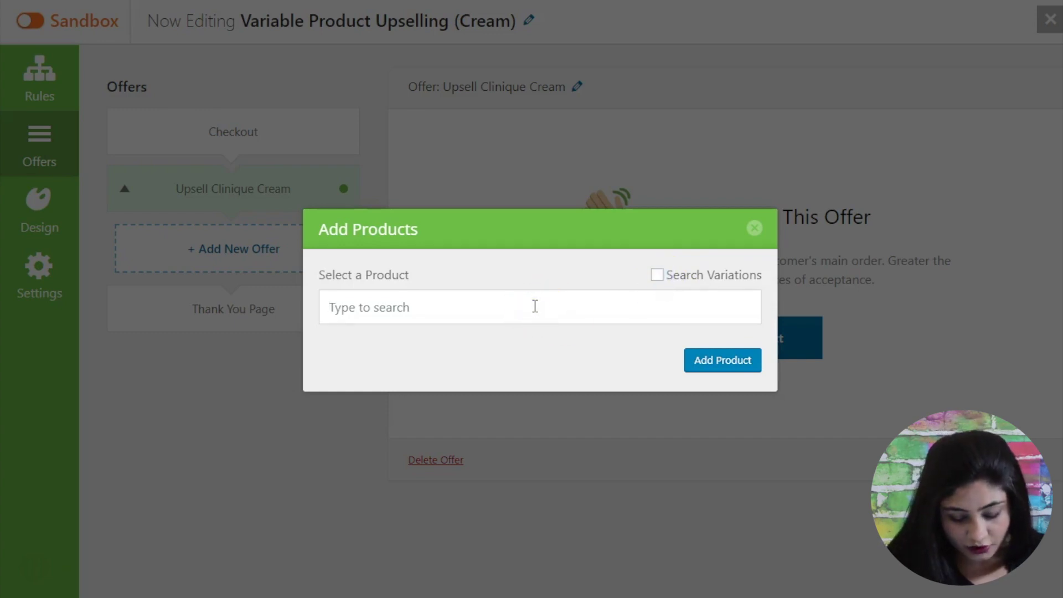
pyautogui.write('clinique')
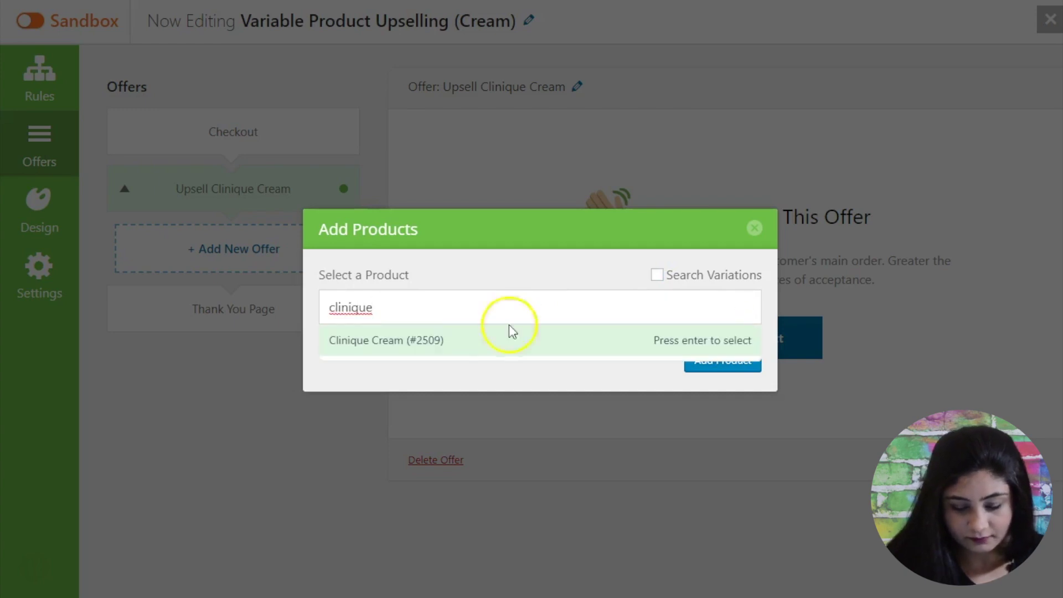
pyautogui.click(389, 339)
pyautogui.click(723, 367)
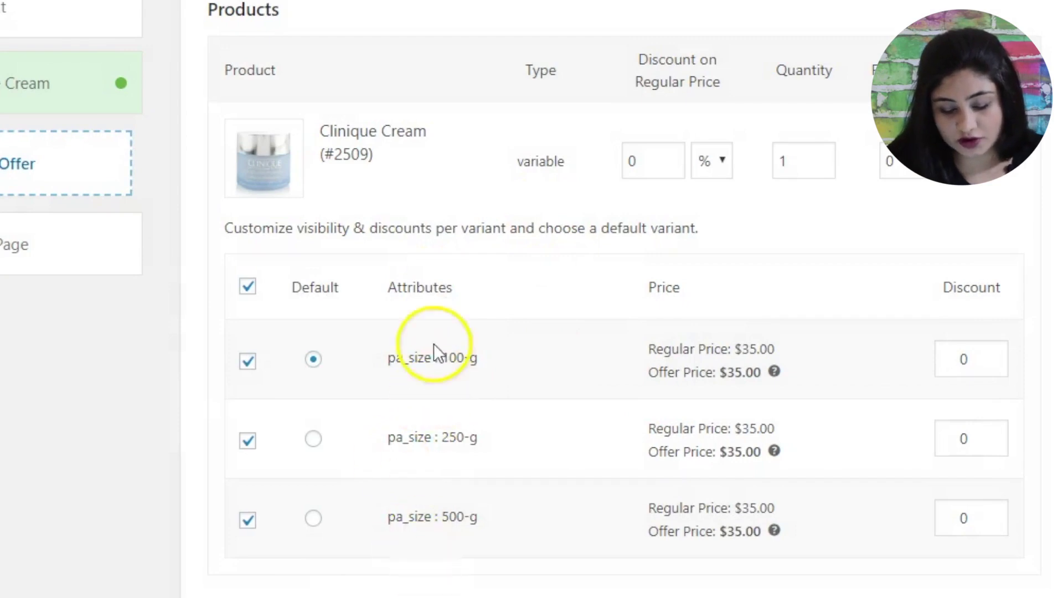
pyautogui.click(314, 361)
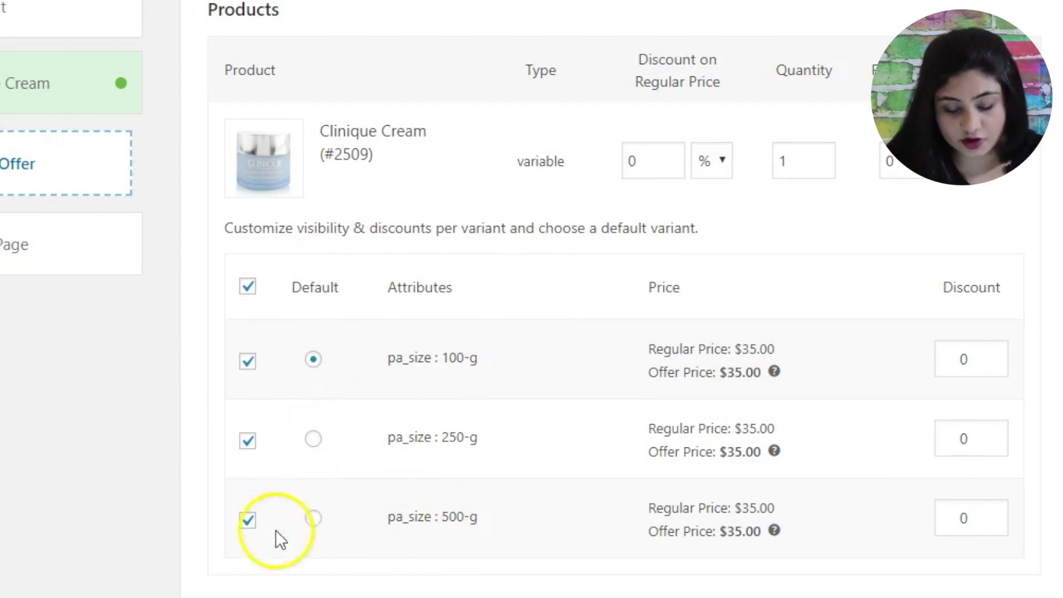
pyautogui.click(313, 518)
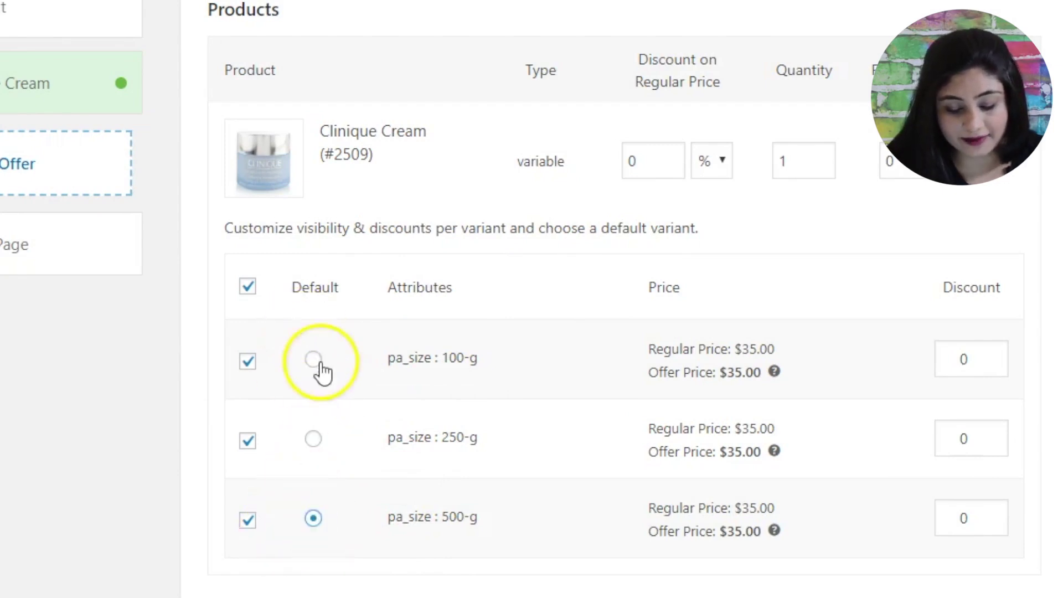
pyautogui.click(314, 360)
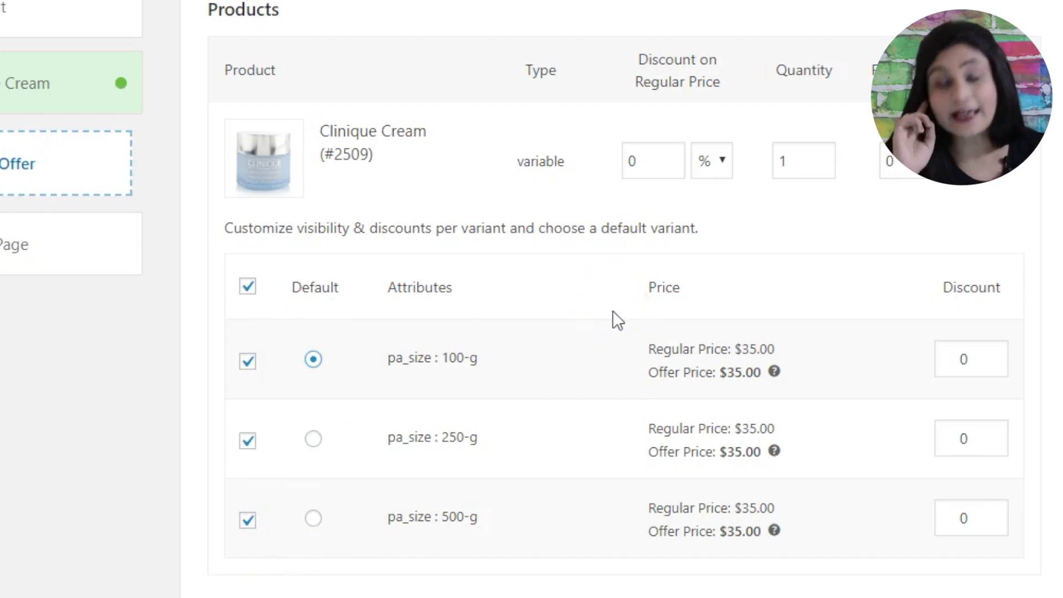
pyautogui.click(965, 365)
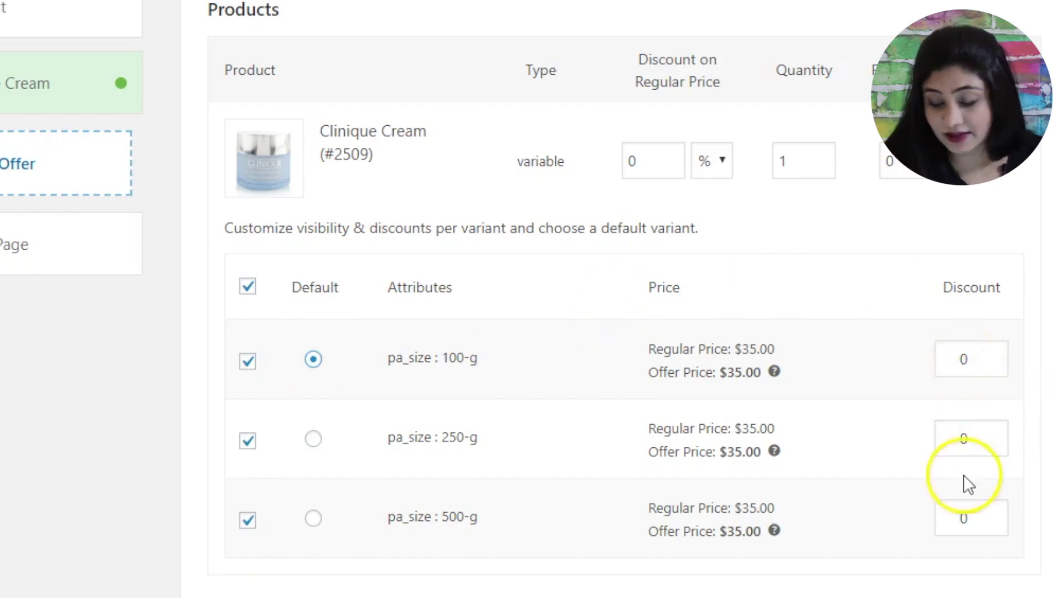
pyautogui.click(959, 516)
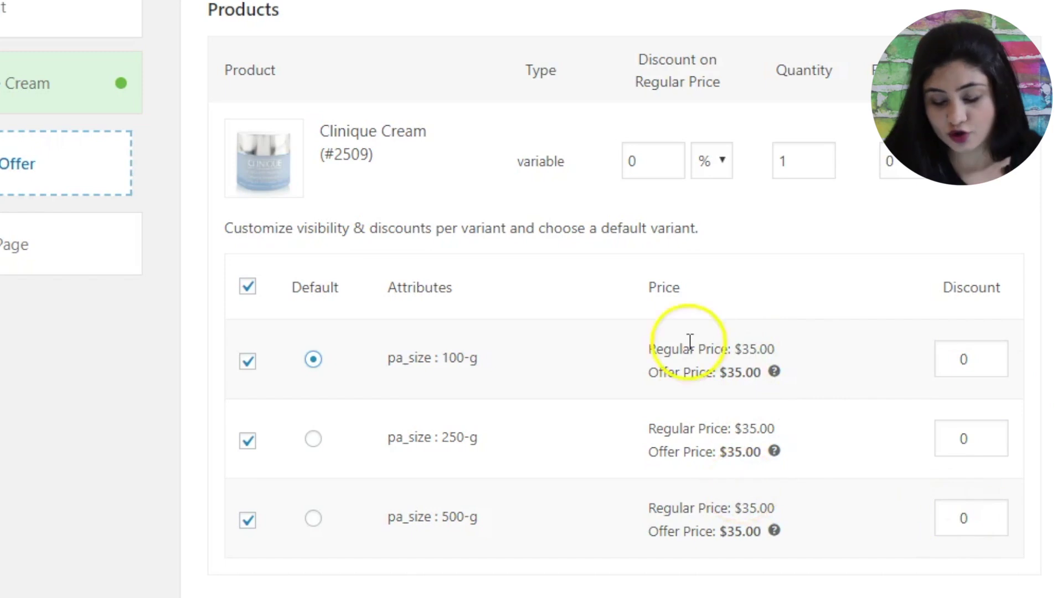
pyautogui.moveTo(687, 343); pyautogui.dragTo(691, 381)
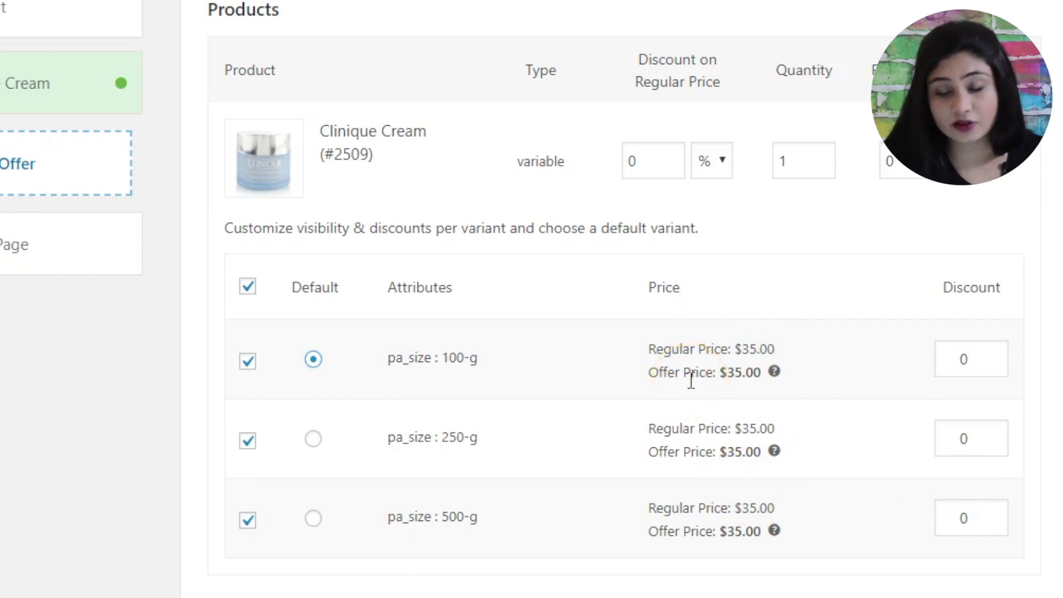
pyautogui.moveTo(690, 541); pyautogui.dragTo(722, 520)
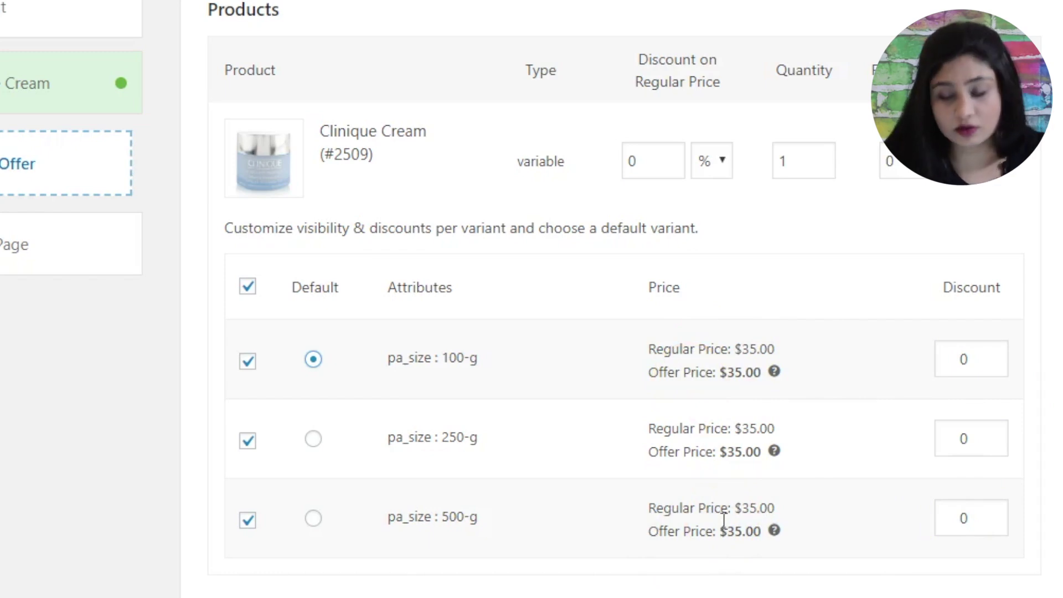
pyautogui.click(968, 360)
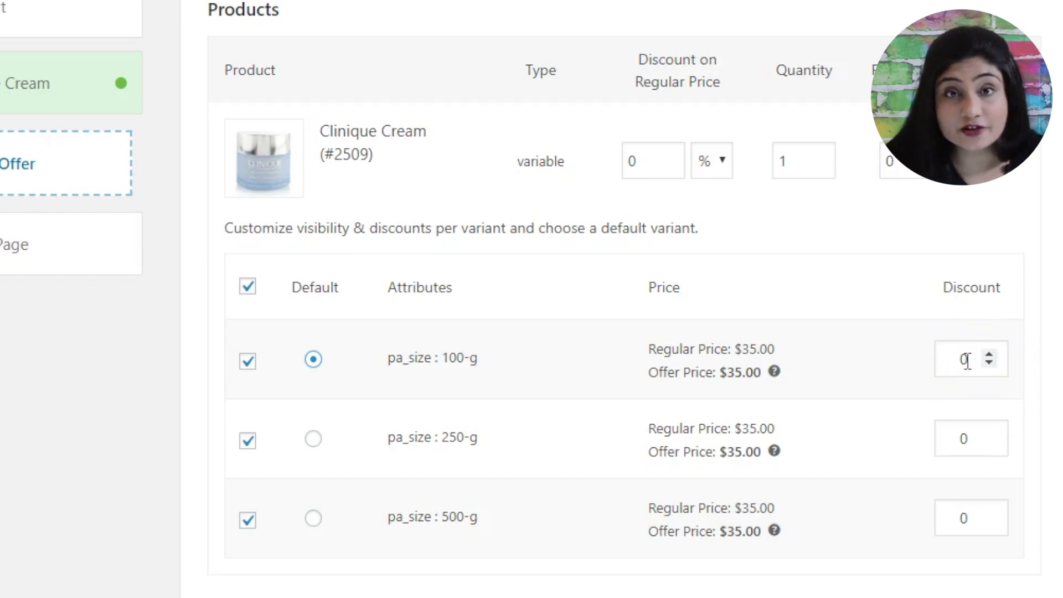
pyautogui.click(964, 518)
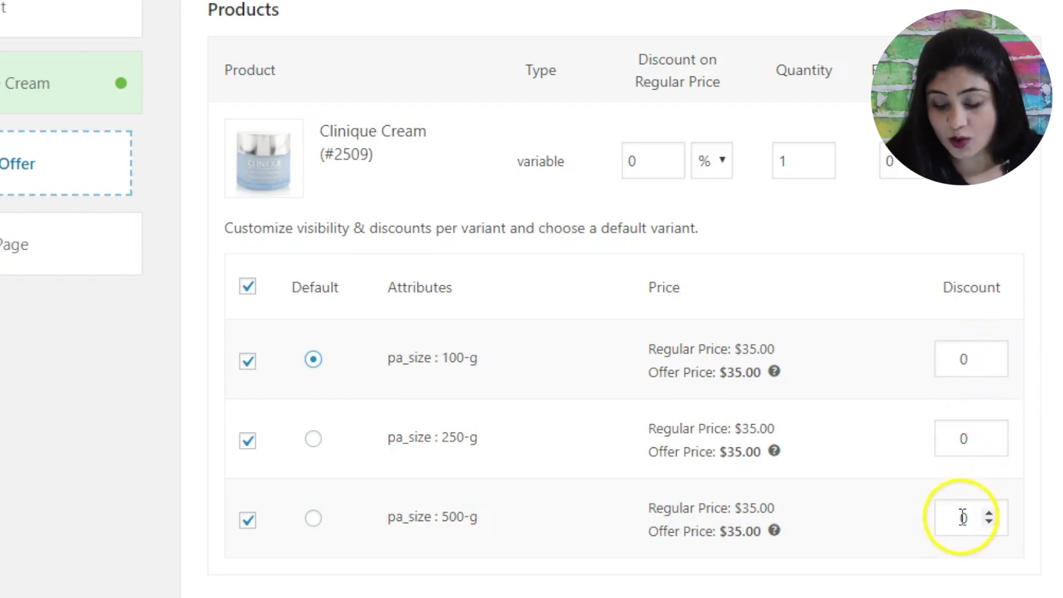
pyautogui.doubleClick(964, 517)
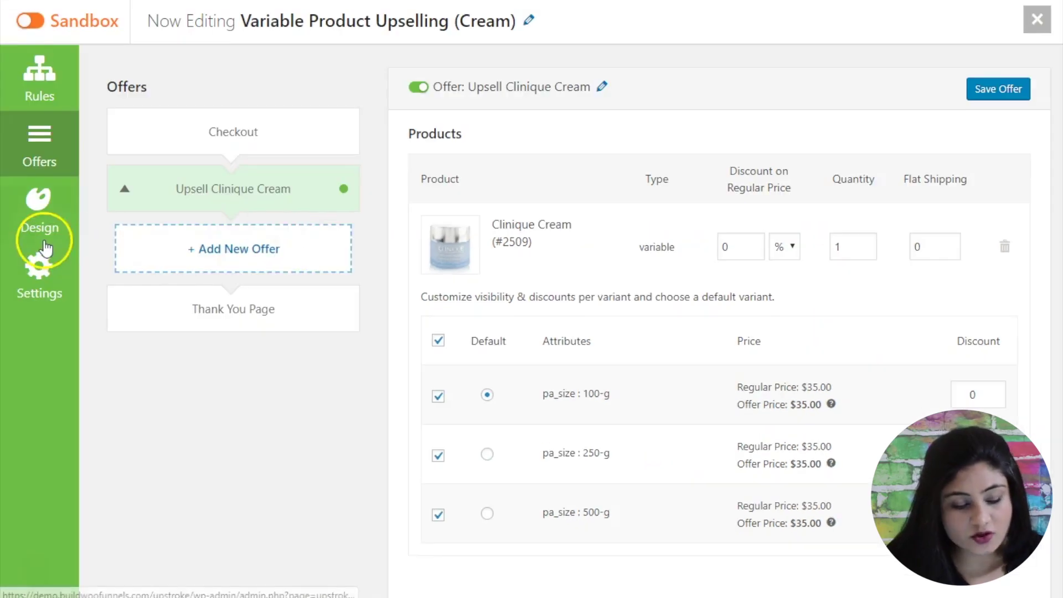
# Save the offer, then open the Product Upsell template in the customizer from the Design section.
pyautogui.click(982, 93)
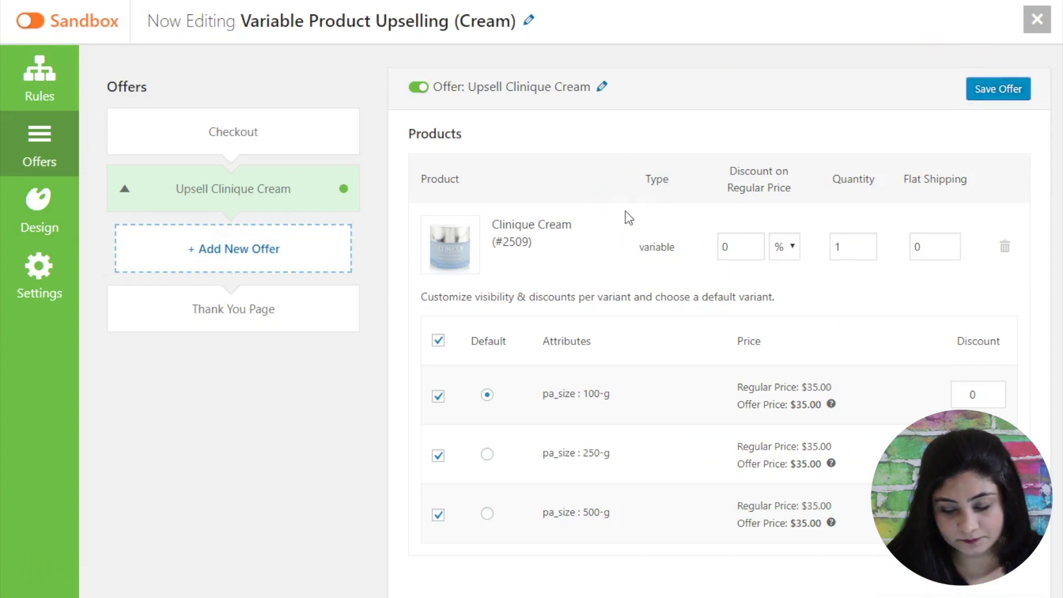
pyautogui.click(52, 235)
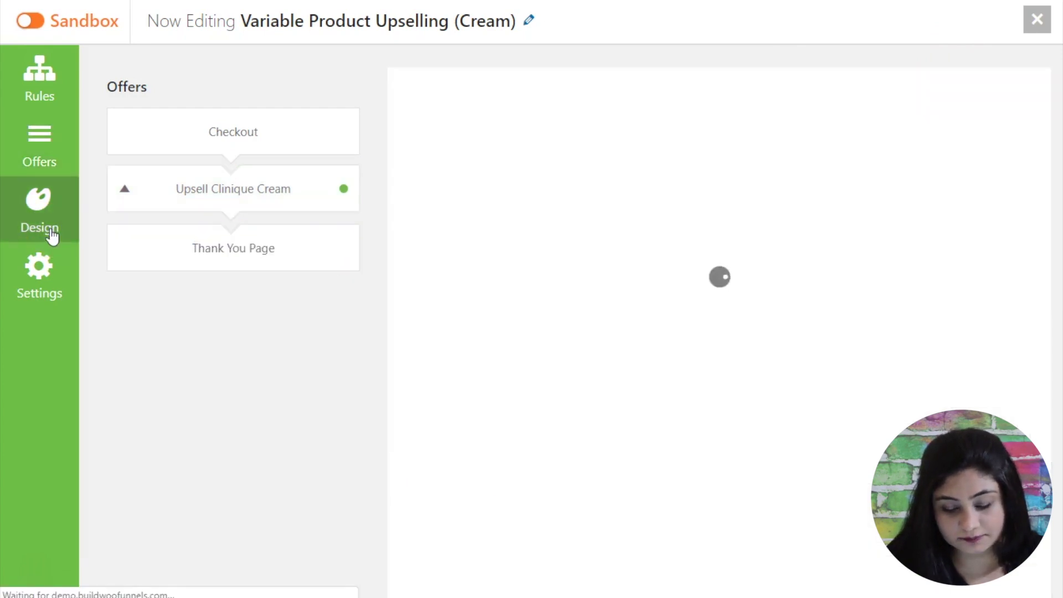
pyautogui.click(575, 327)
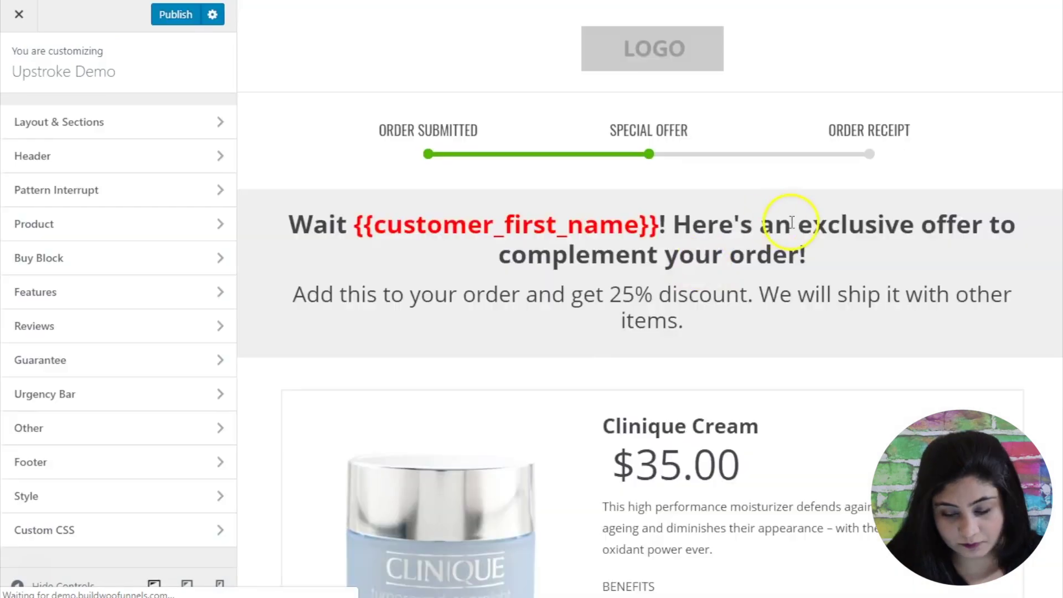
# Set the preview's Size dropdown to 500 G. on the Clinique Cream offer page.
pyautogui.scroll(-2, 725, 292)
pyautogui.scroll(-7, 725, 292)
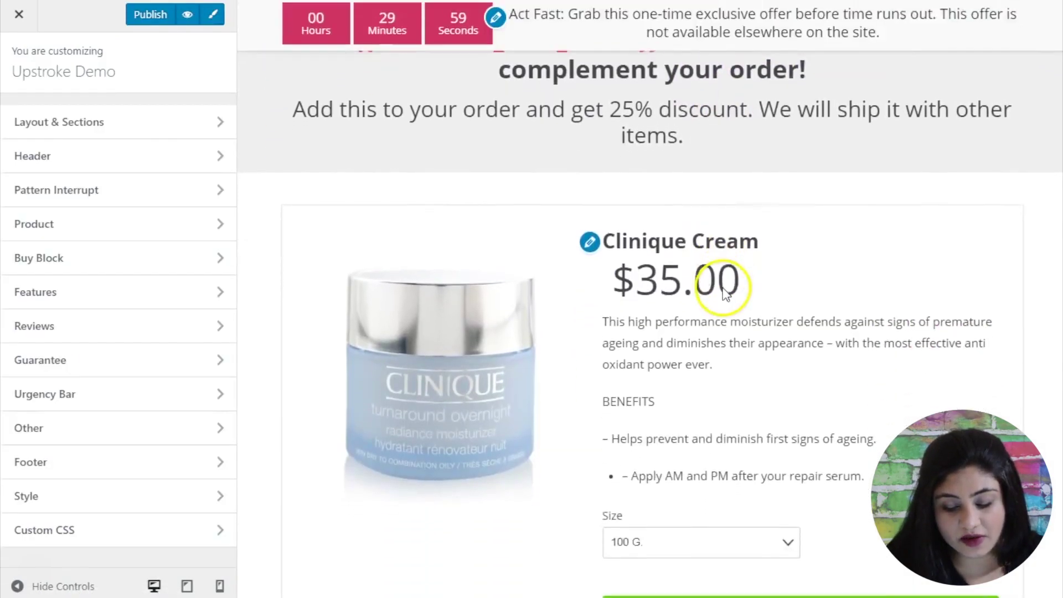
pyautogui.click(672, 302)
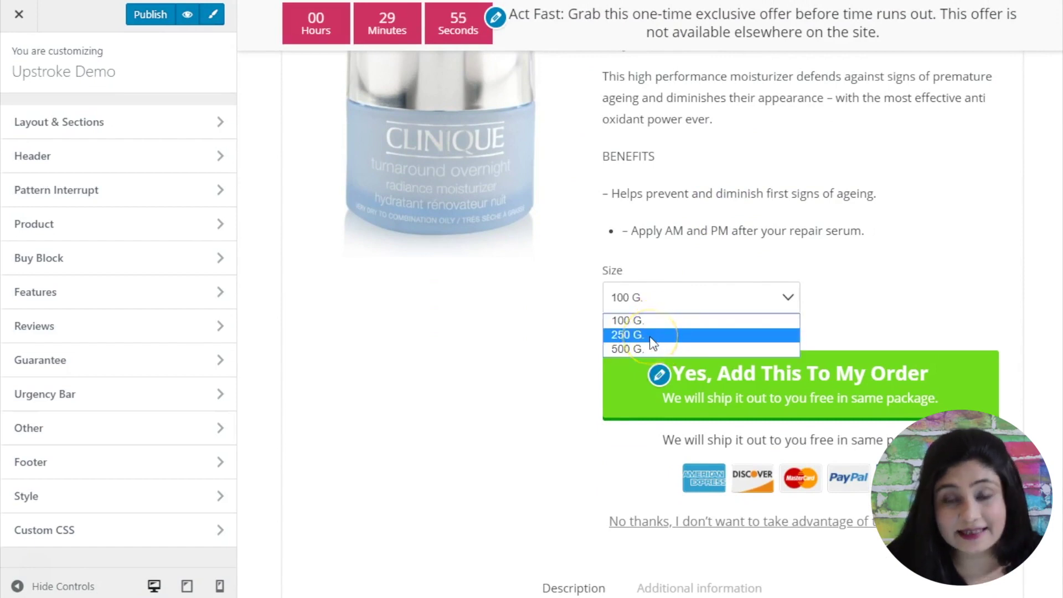
pyautogui.click(678, 349)
pyautogui.scroll(4, 852, 427)
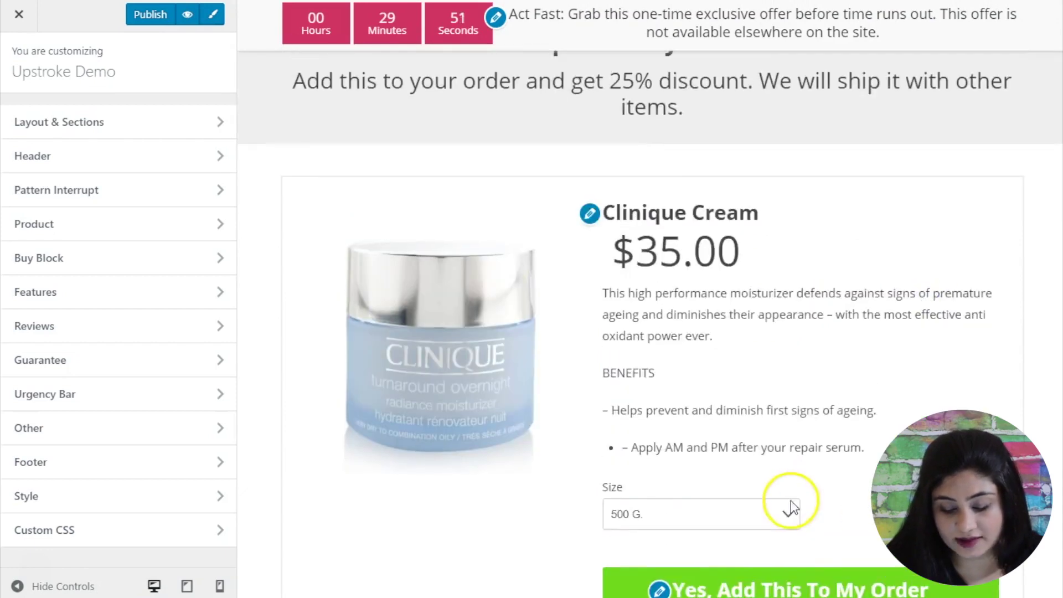
pyautogui.scroll(-1, 787, 498)
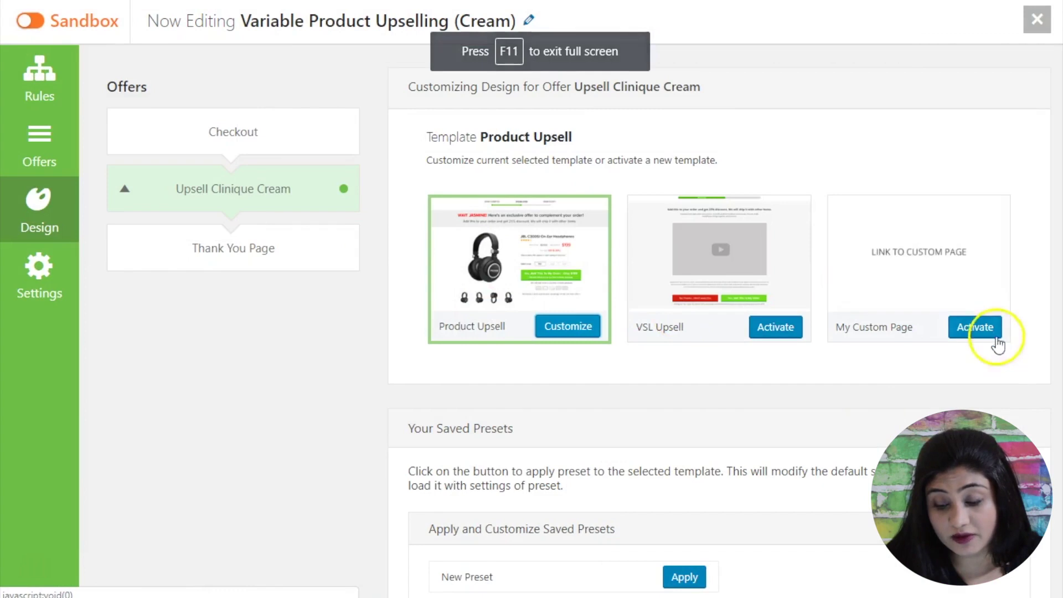
# Activate the My Custom Page template and select the Product Offer Variation Selector shortcode.
pyautogui.click(977, 335)
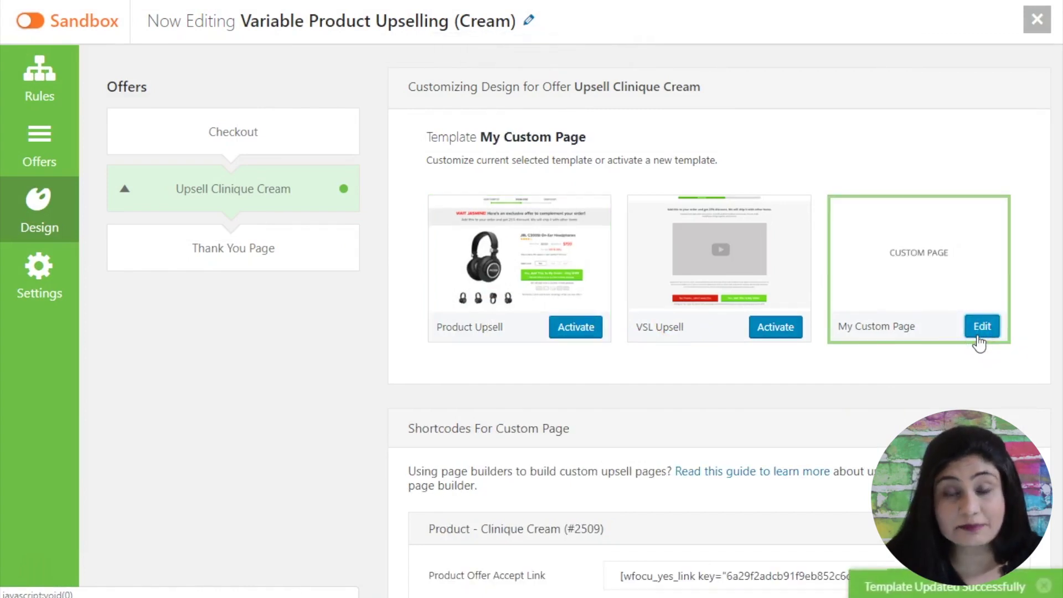
pyautogui.scroll(-2, 811, 293)
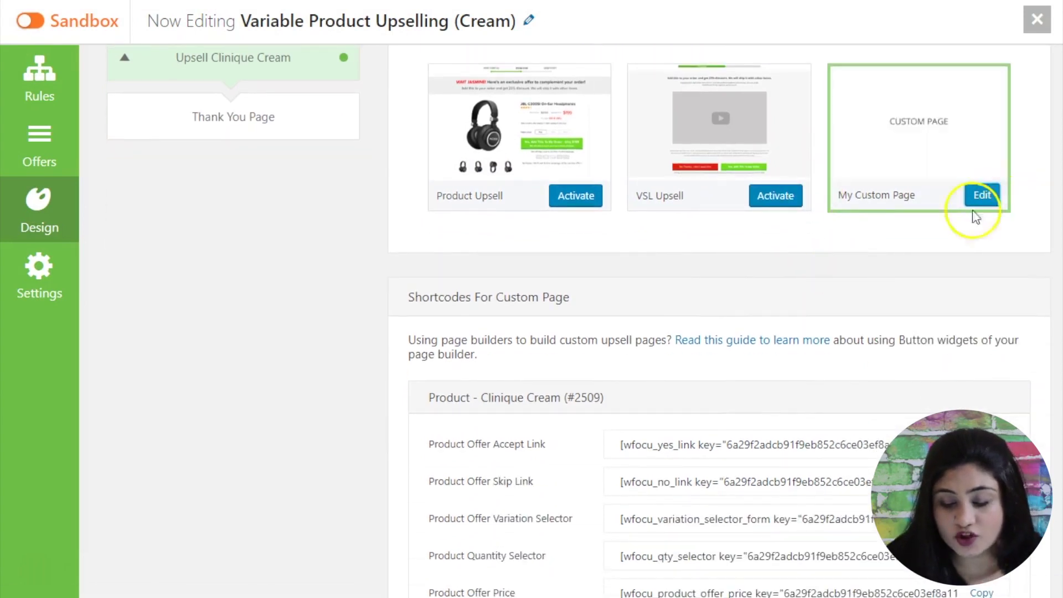
pyautogui.scroll(-3, 789, 280)
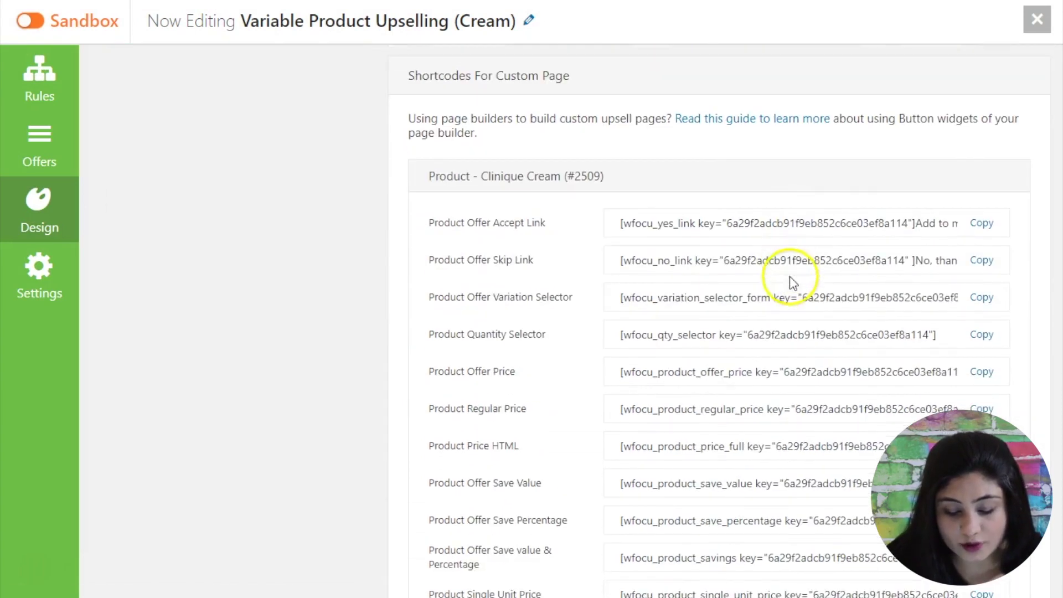
pyautogui.doubleClick(657, 298)
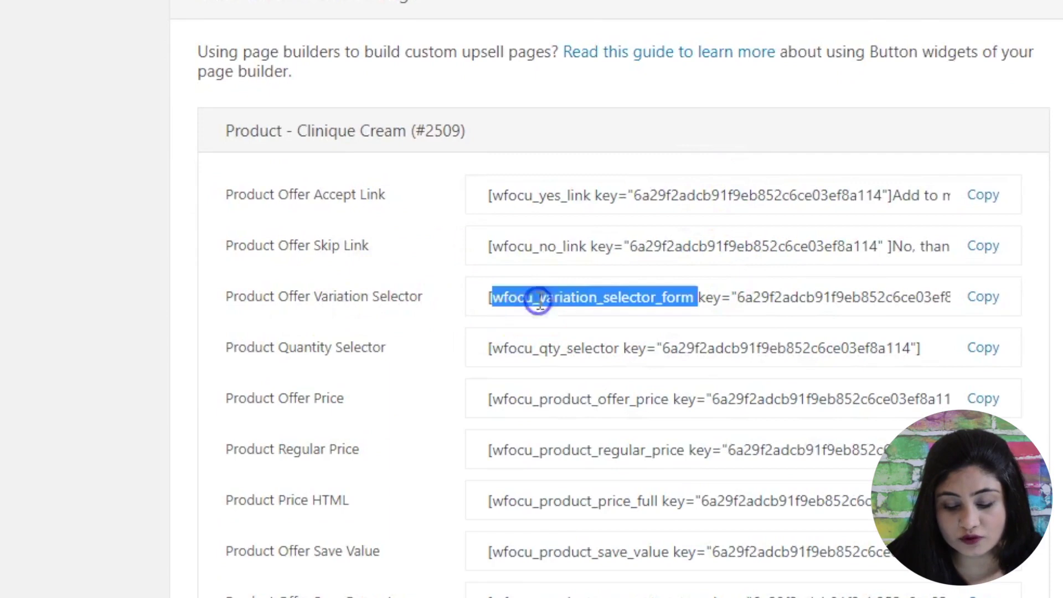
pyautogui.click(538, 300)
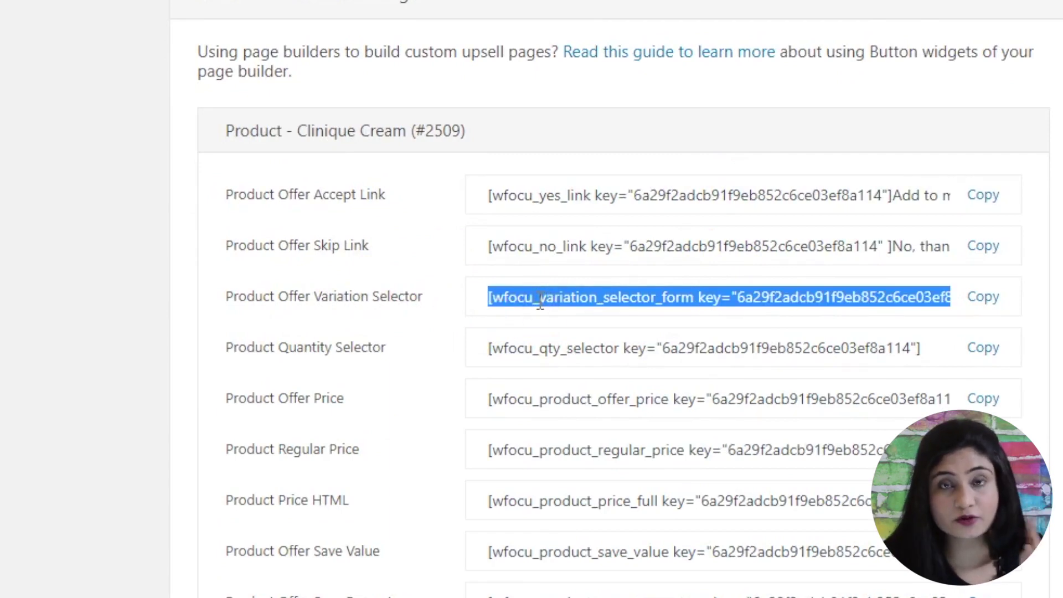
pyautogui.click(665, 302)
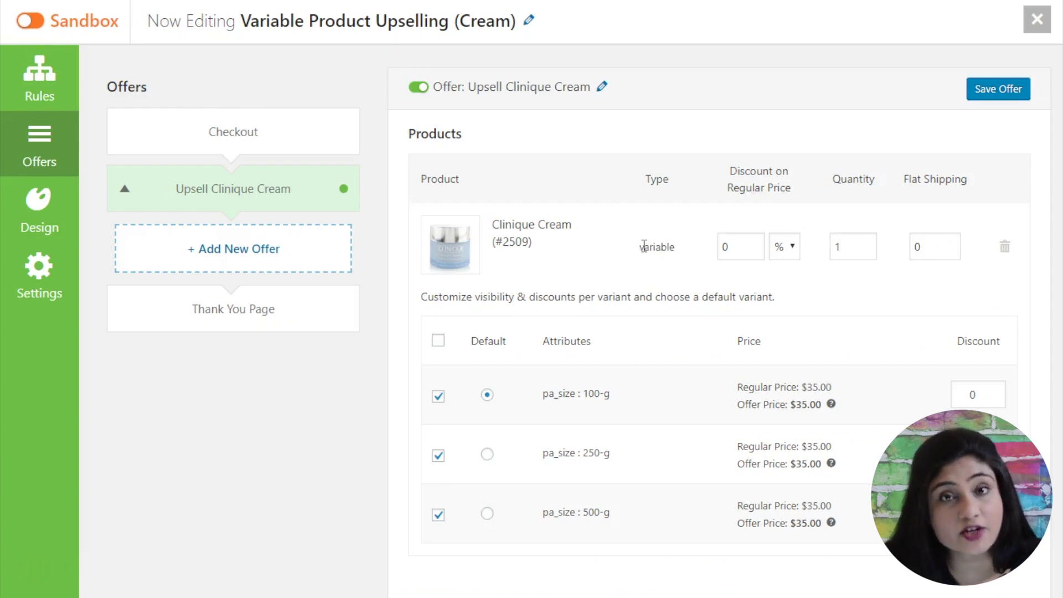
# Remove Clinique Cream from the offer, then search 'cliniqu' among variations and pick the 100-g one.
pyautogui.click(1004, 246)
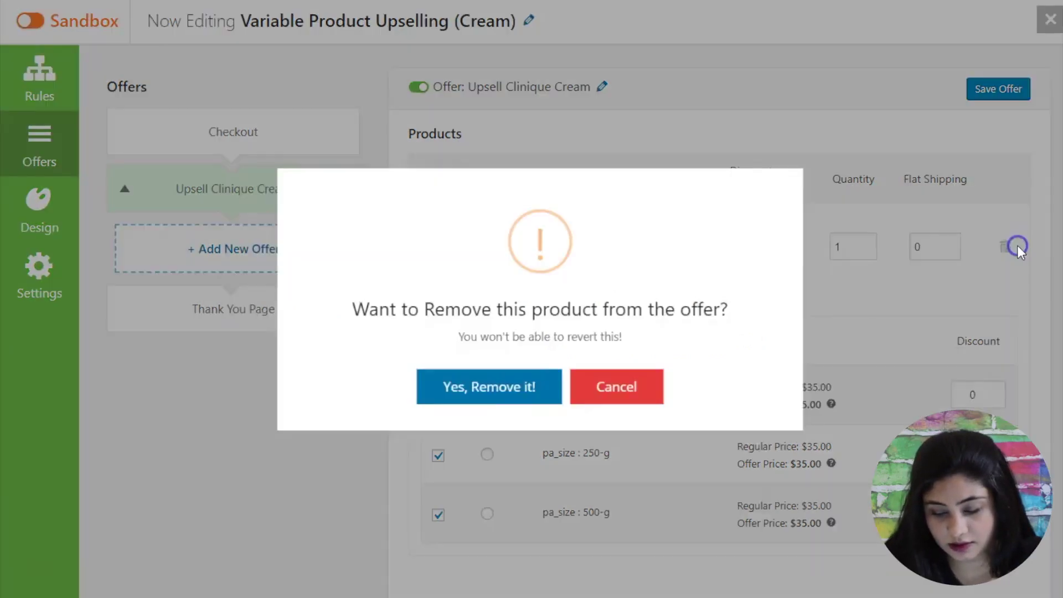
pyautogui.click(526, 406)
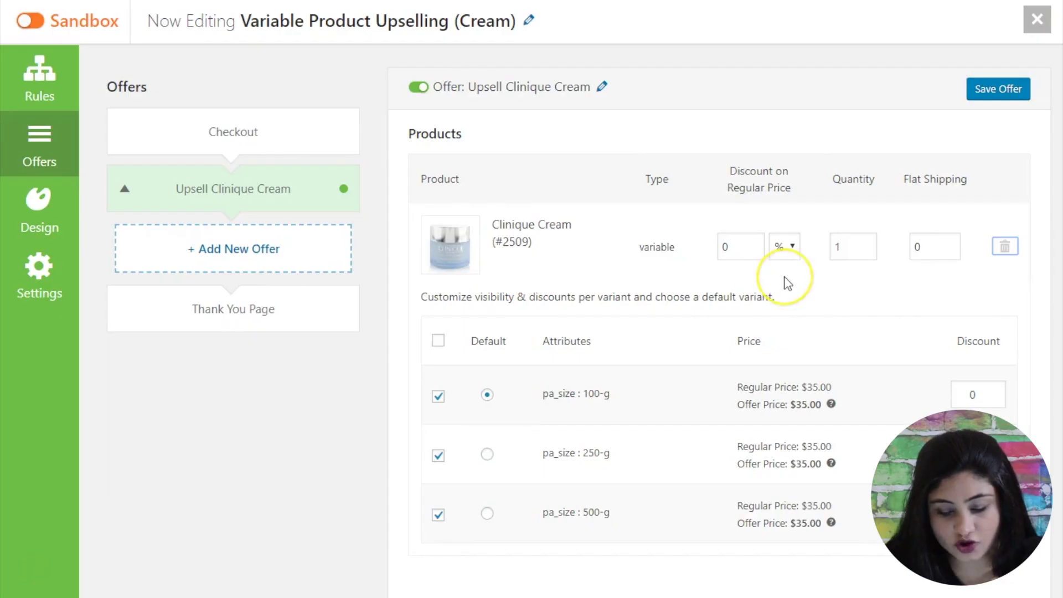
pyautogui.click(721, 305)
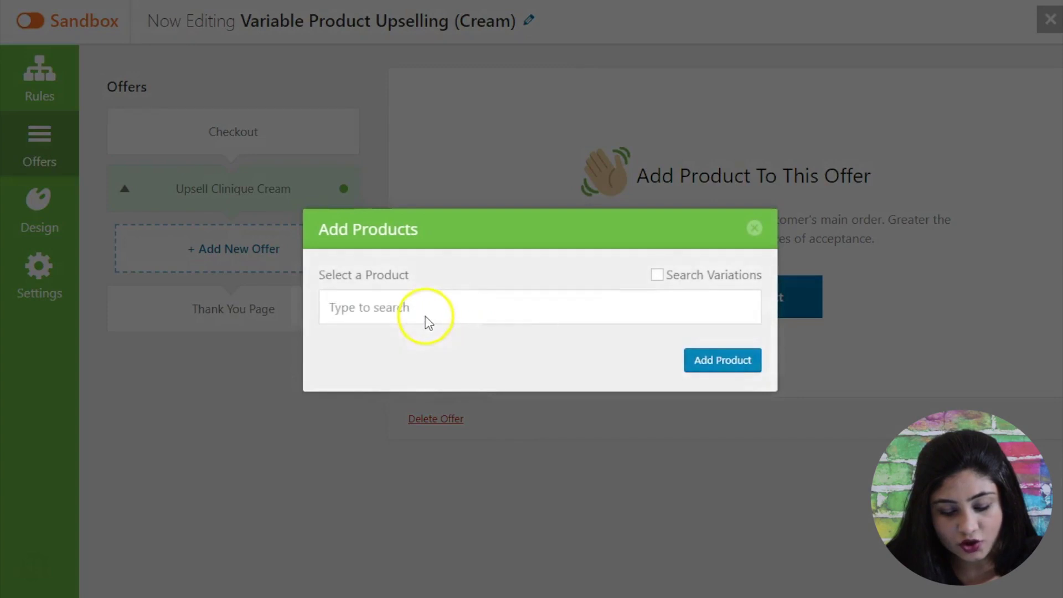
pyautogui.click(398, 310)
pyautogui.click(657, 275)
pyautogui.click(567, 321)
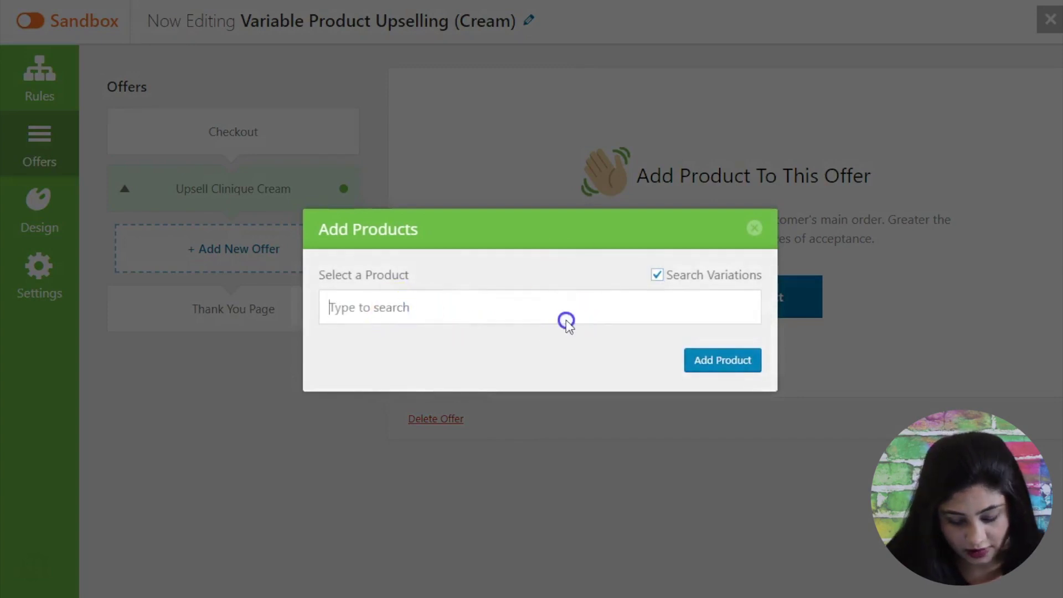
pyautogui.write('cliniqu')
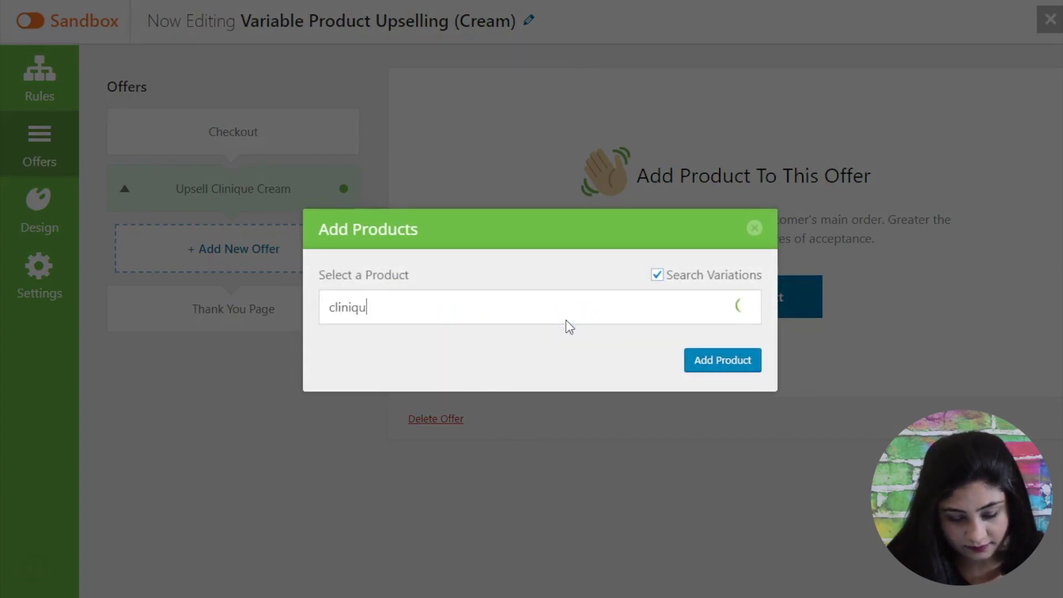
pyautogui.click(460, 330)
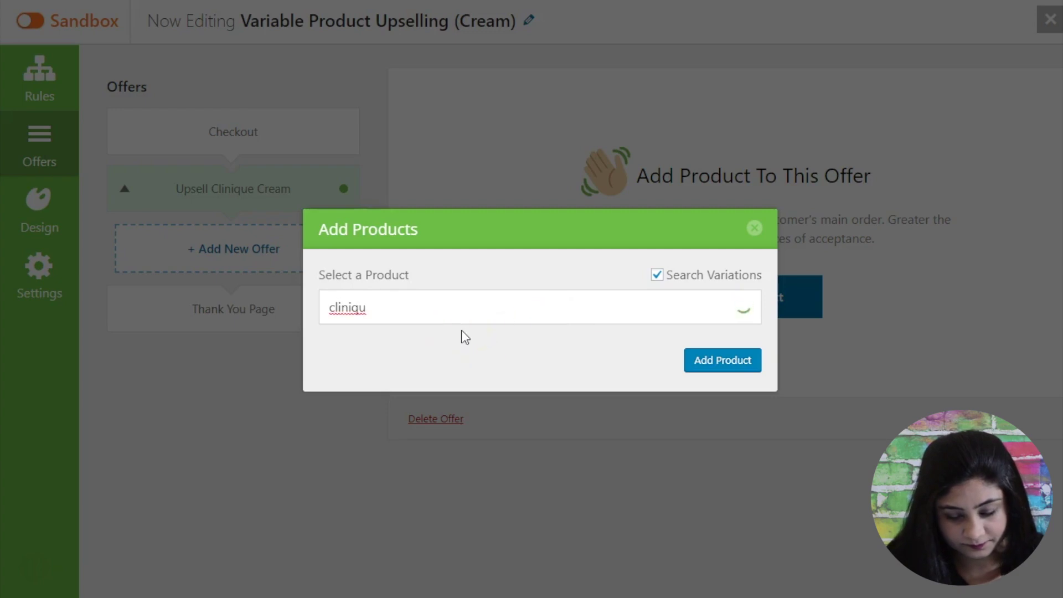
pyautogui.click(515, 342)
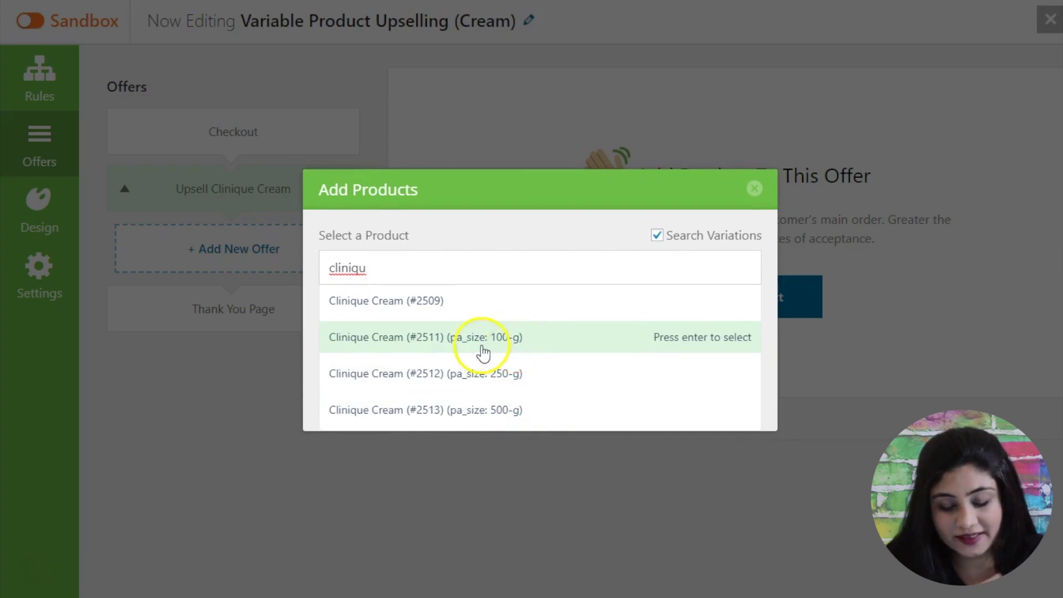
pyautogui.click(508, 339)
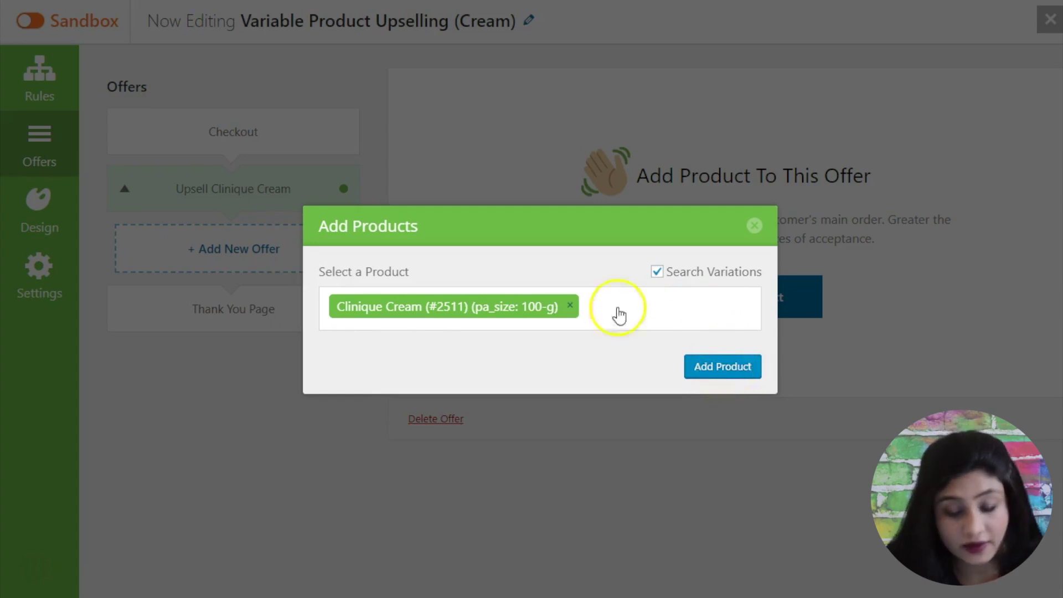
# Replace that choice with the 500-g Clinique Cream variation (#2513), add it and save the offer.
pyautogui.click(571, 306)
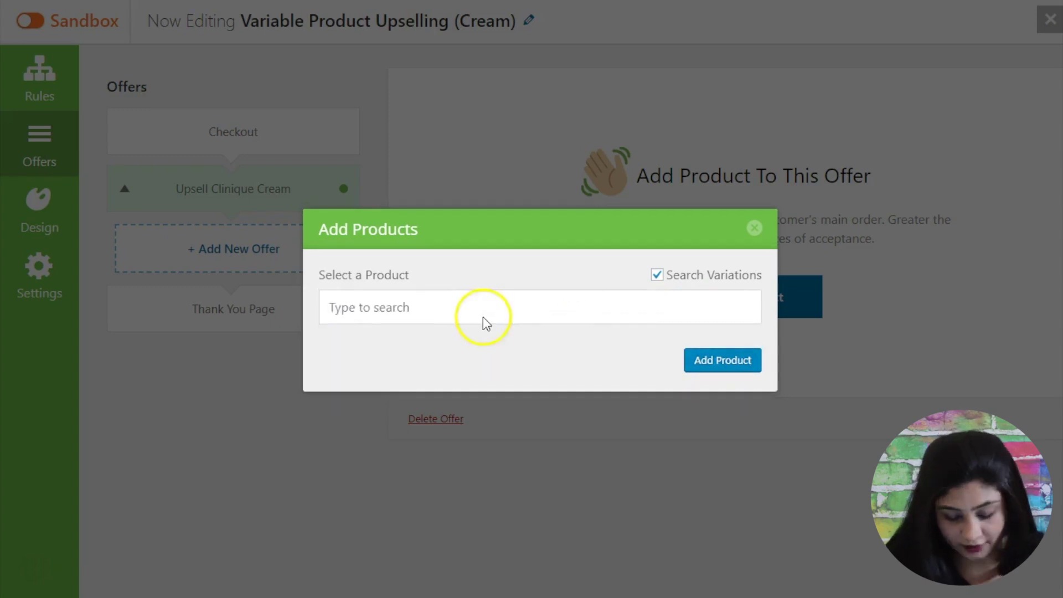
pyautogui.click(431, 310)
pyautogui.write('cli')
pyautogui.press('BackSpace')
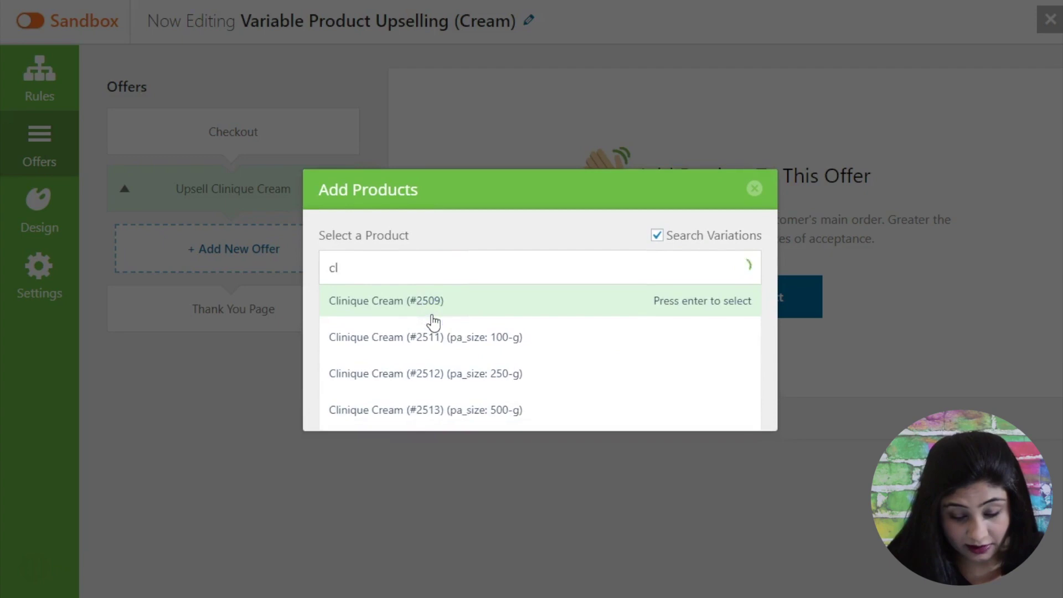
pyautogui.click(438, 409)
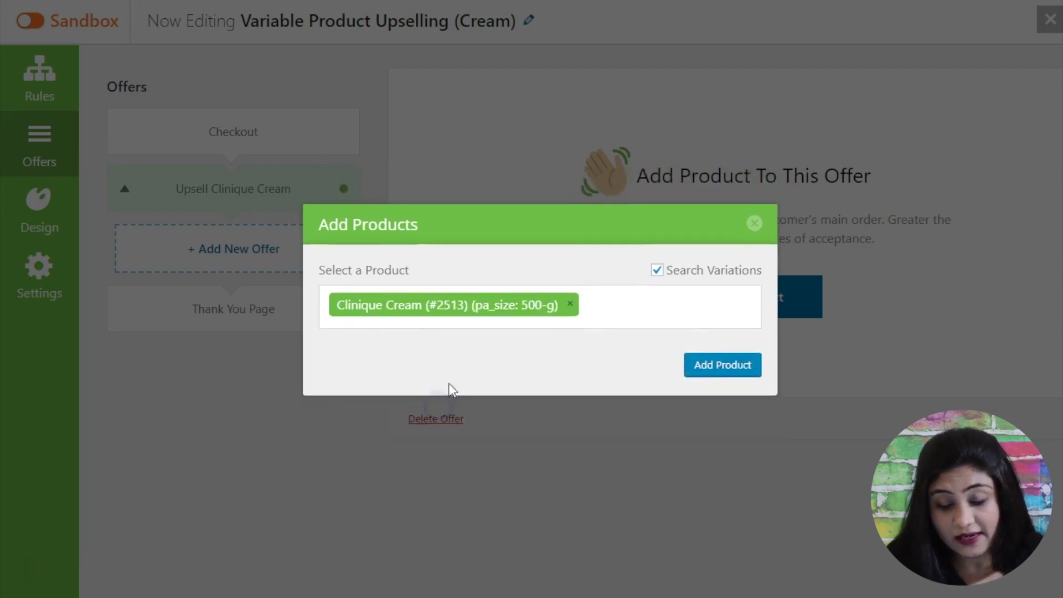
pyautogui.click(708, 366)
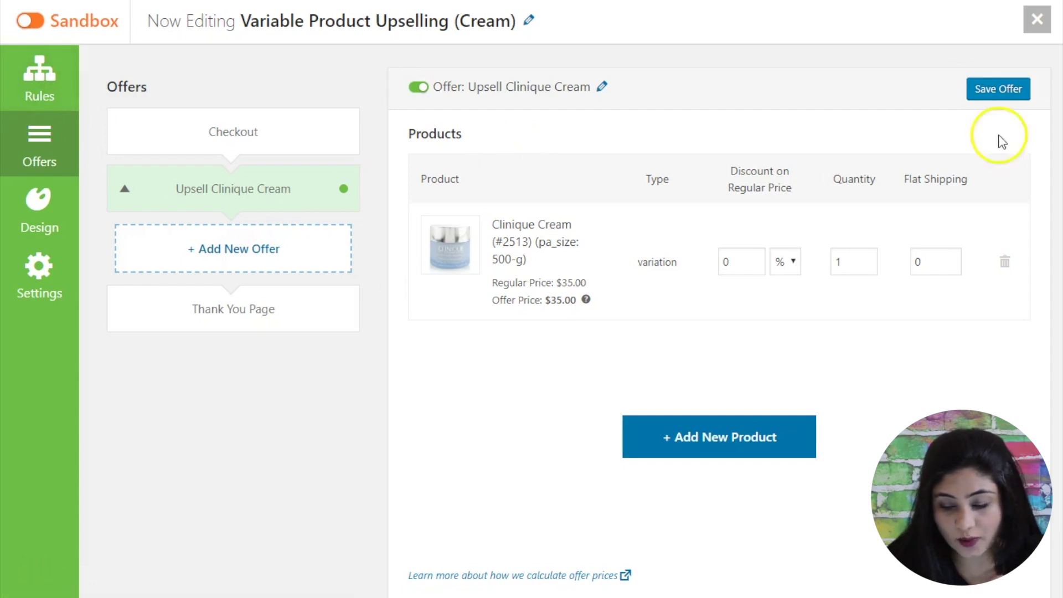
pyautogui.click(999, 93)
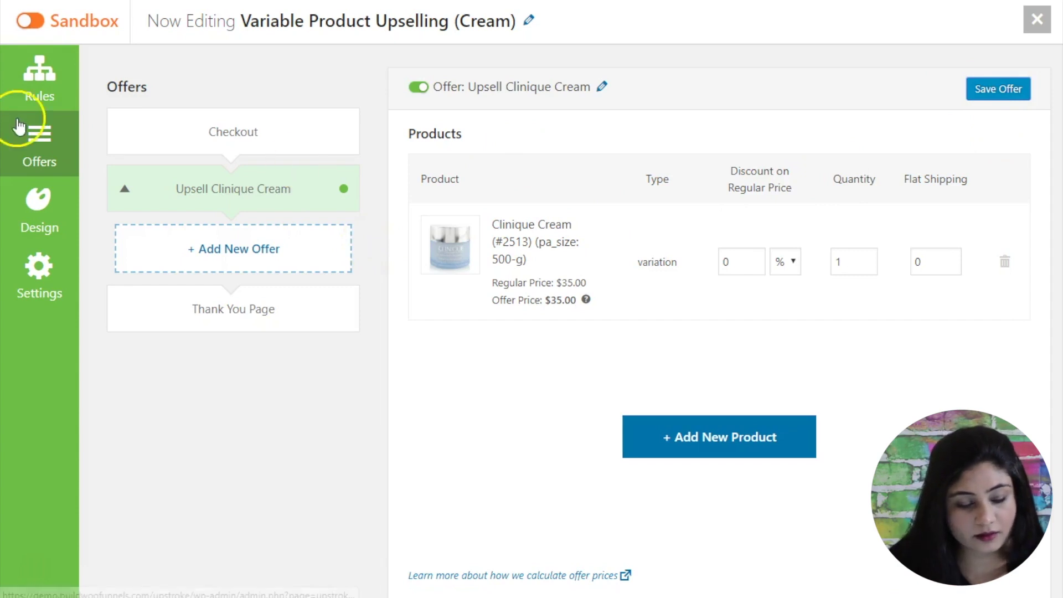
# Inspect the Rules' Products condition for Clinique Cream - 100 G. (#2511), its contains options and quantity.
pyautogui.click(41, 93)
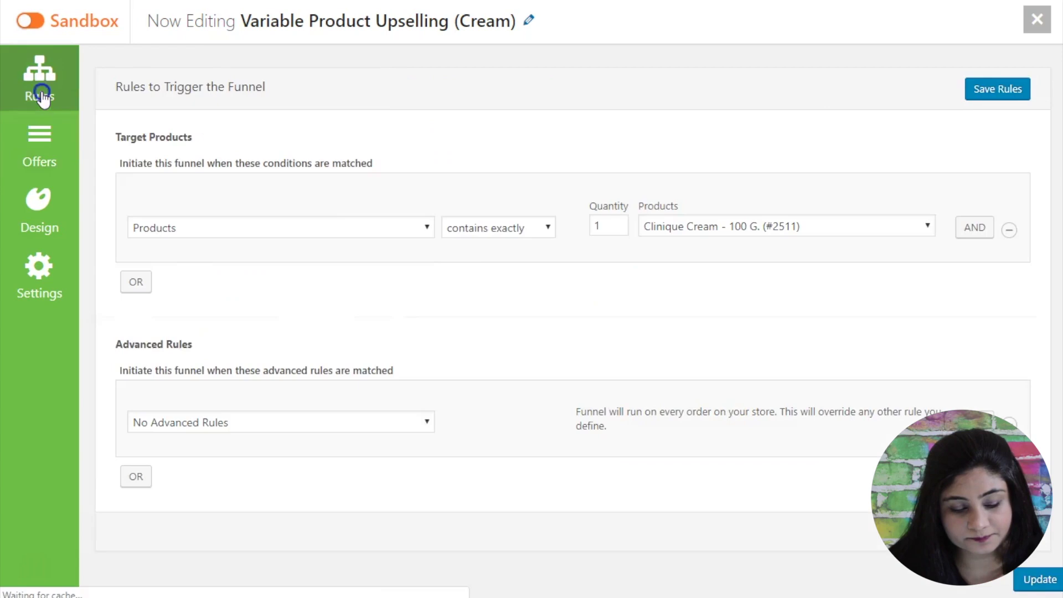
pyautogui.click(428, 232)
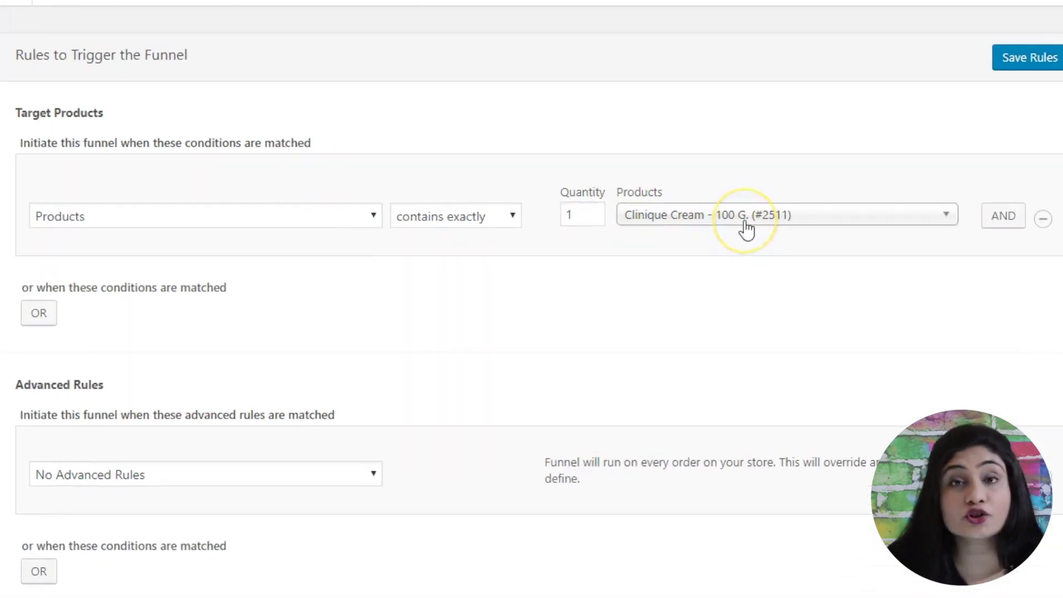
pyautogui.moveTo(741, 228)
pyautogui.mouseDown()
pyautogui.moveTo(669, 220)
pyautogui.moveTo(768, 236)
pyautogui.moveTo(760, 234)
pyautogui.mouseUp()
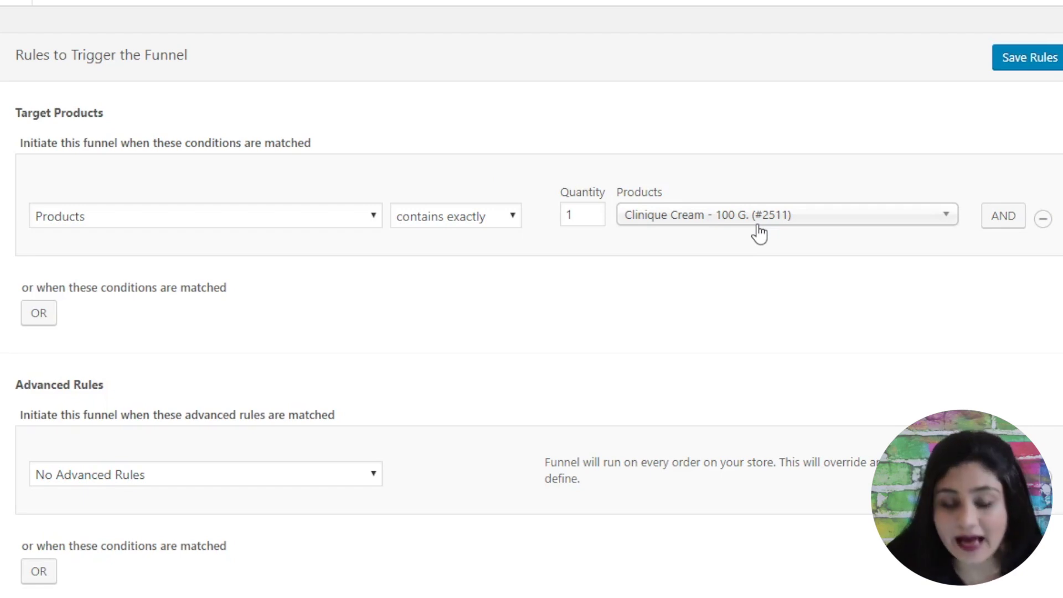
pyautogui.click(466, 226)
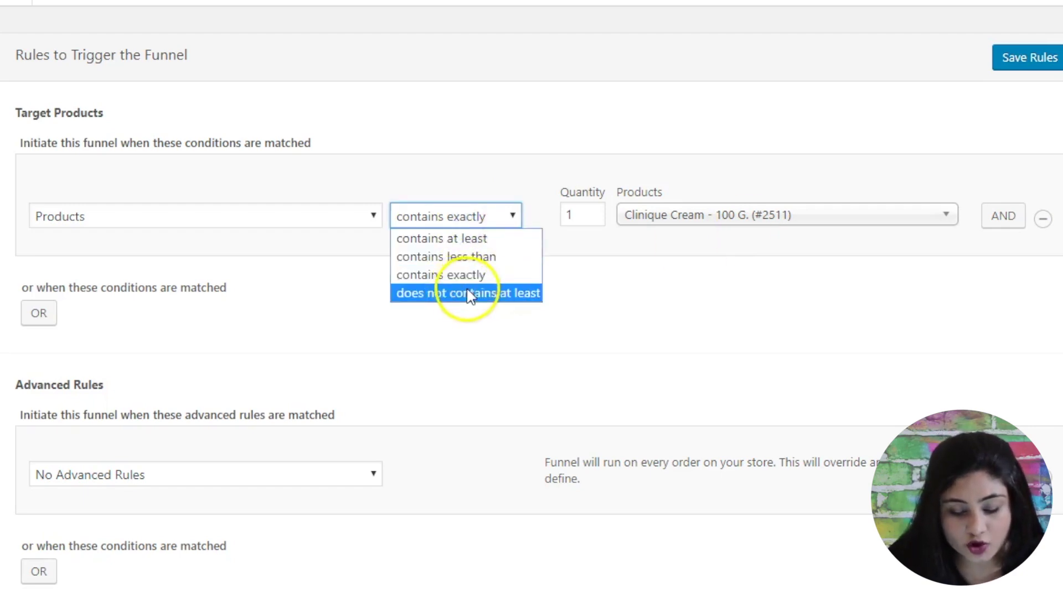
pyautogui.click(467, 238)
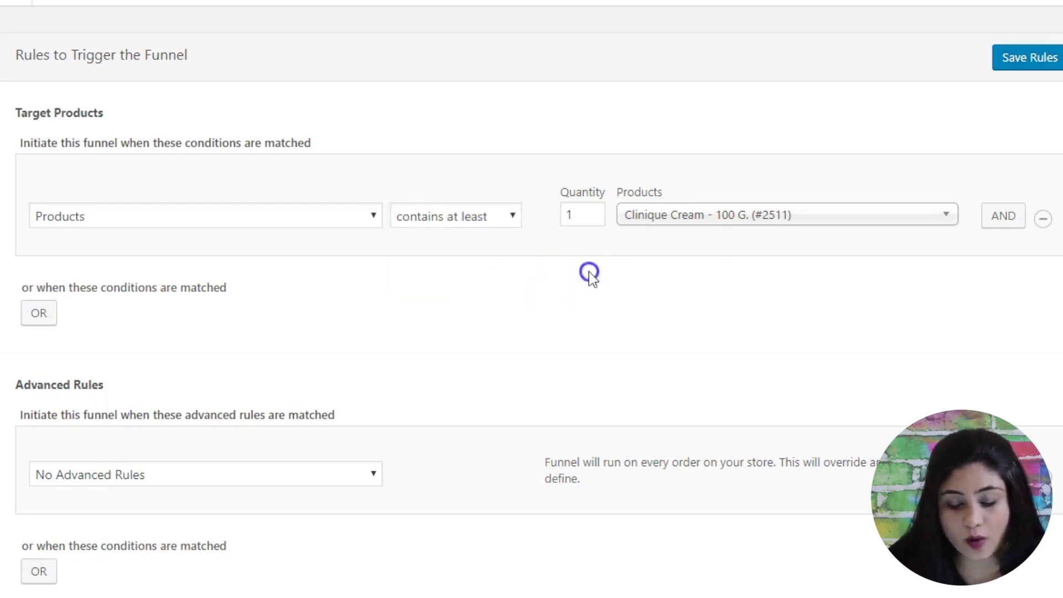
pyautogui.click(683, 280)
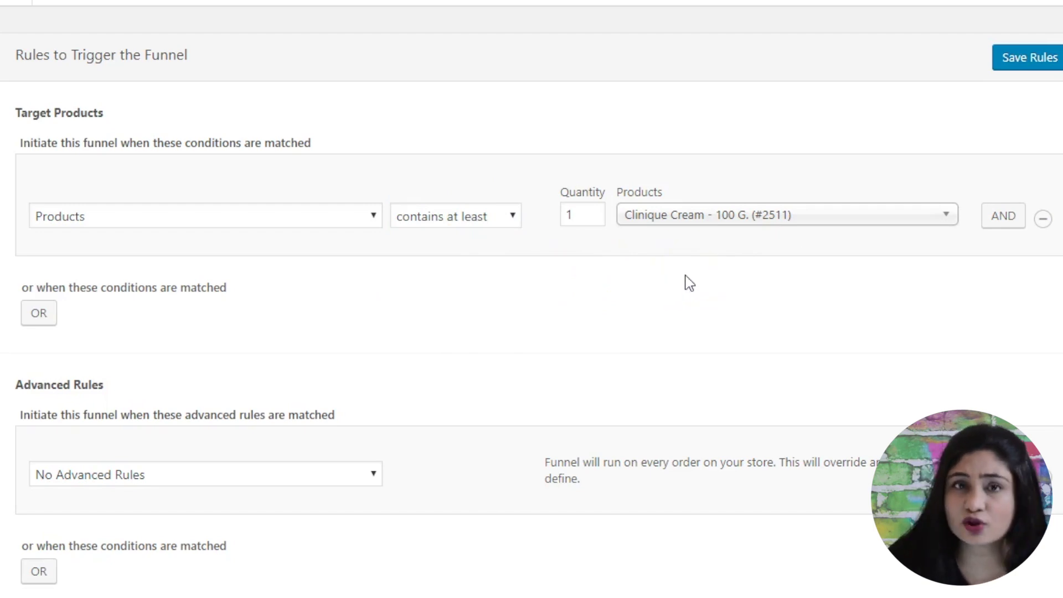
pyautogui.click(578, 214)
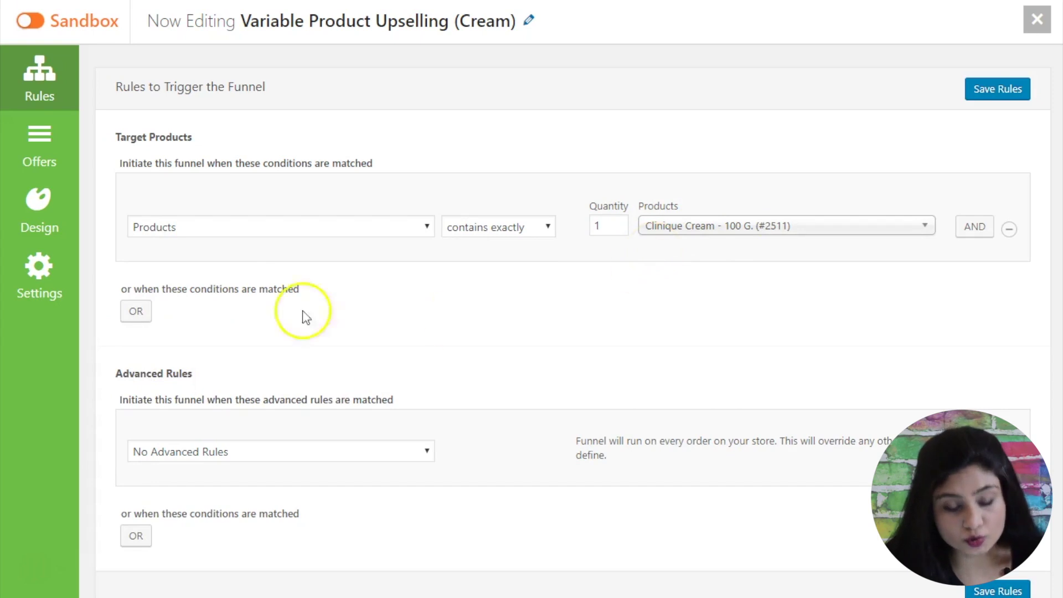
# Set Accepted Upsell Order to Create a New Order, then go back to the funnel's offers.
pyautogui.click(35, 304)
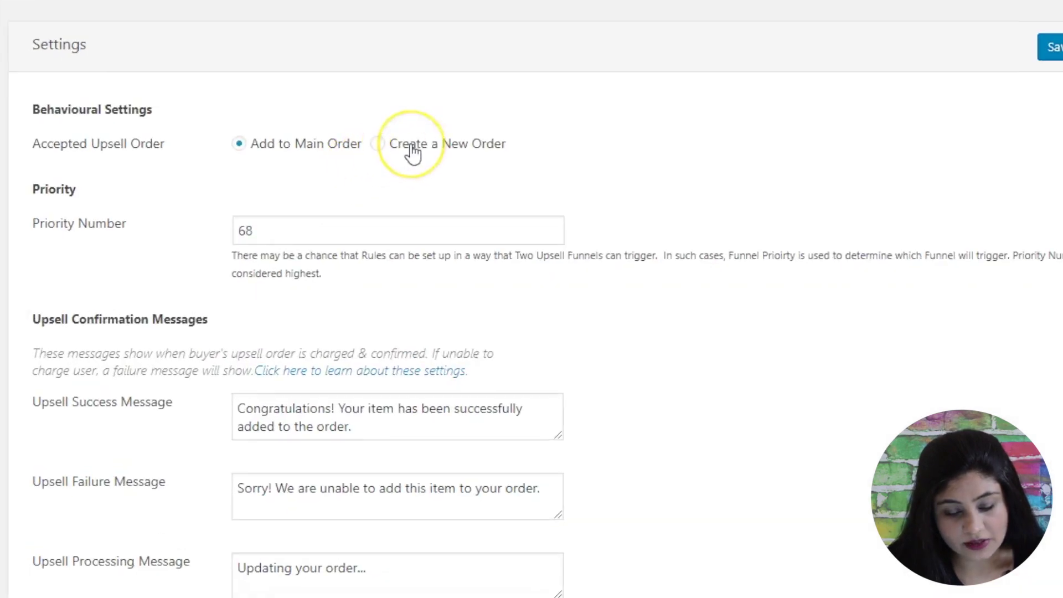
pyautogui.click(410, 149)
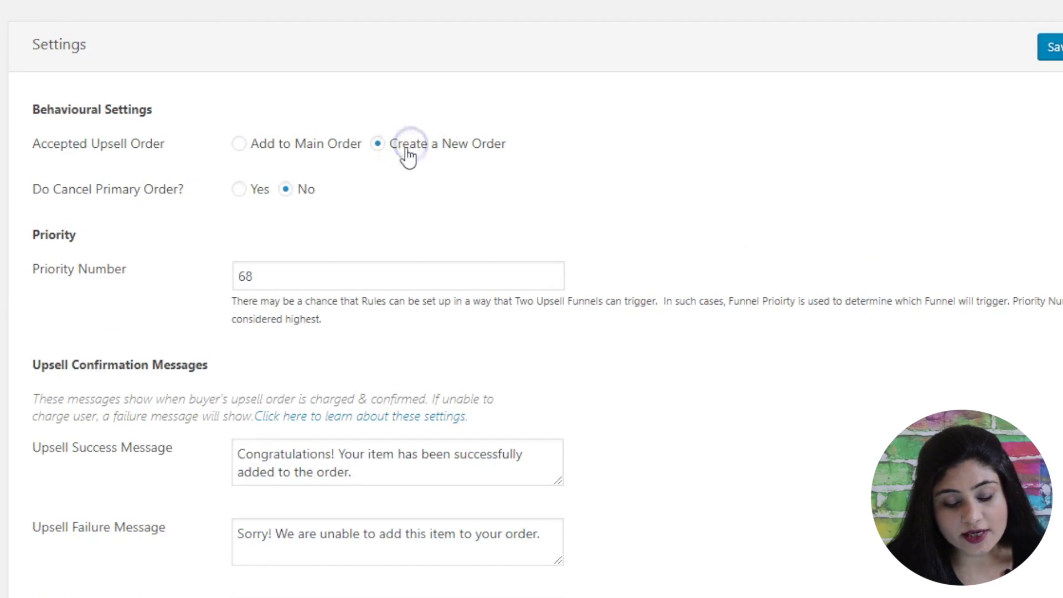
pyautogui.click(264, 191)
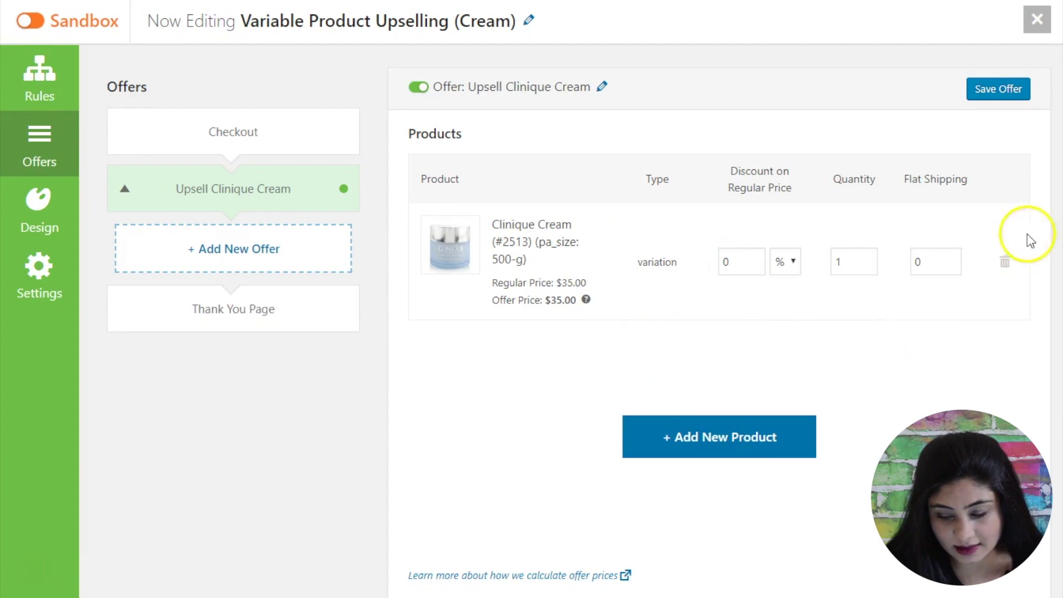
# Remove the 500-g variation and add the variable Clinique Cream (#2509), found by searching 'clini'.
pyautogui.click(1004, 261)
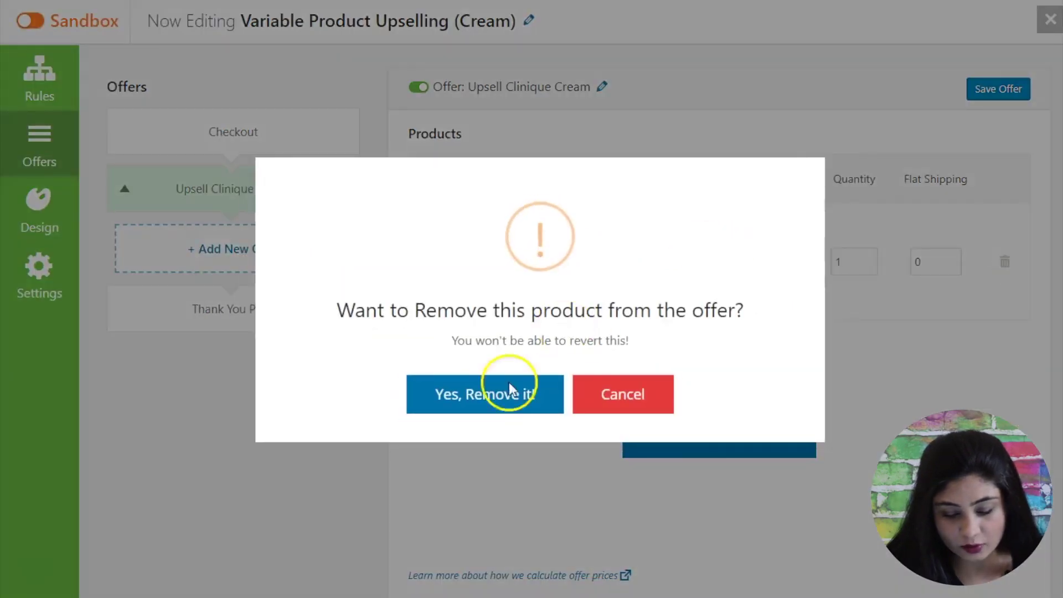
pyautogui.click(485, 396)
pyautogui.click(658, 298)
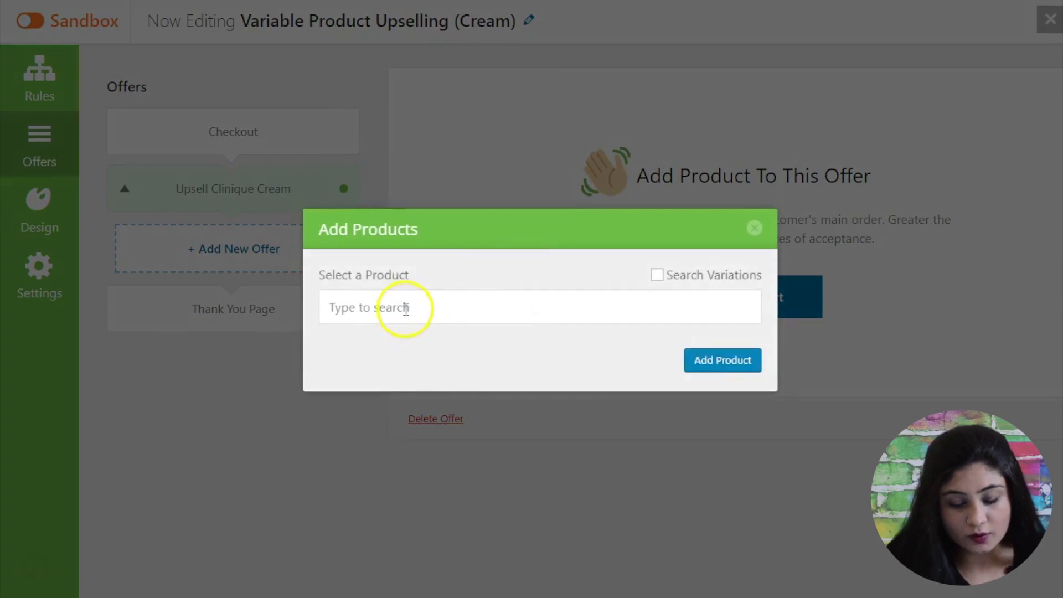
pyautogui.click(406, 309)
pyautogui.write('clini')
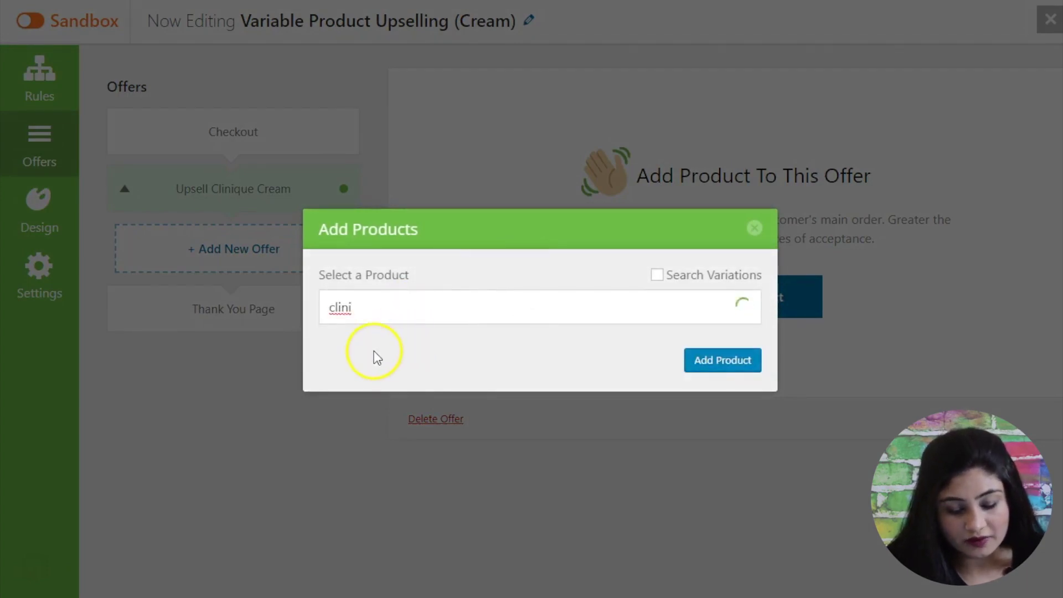
pyautogui.click(360, 344)
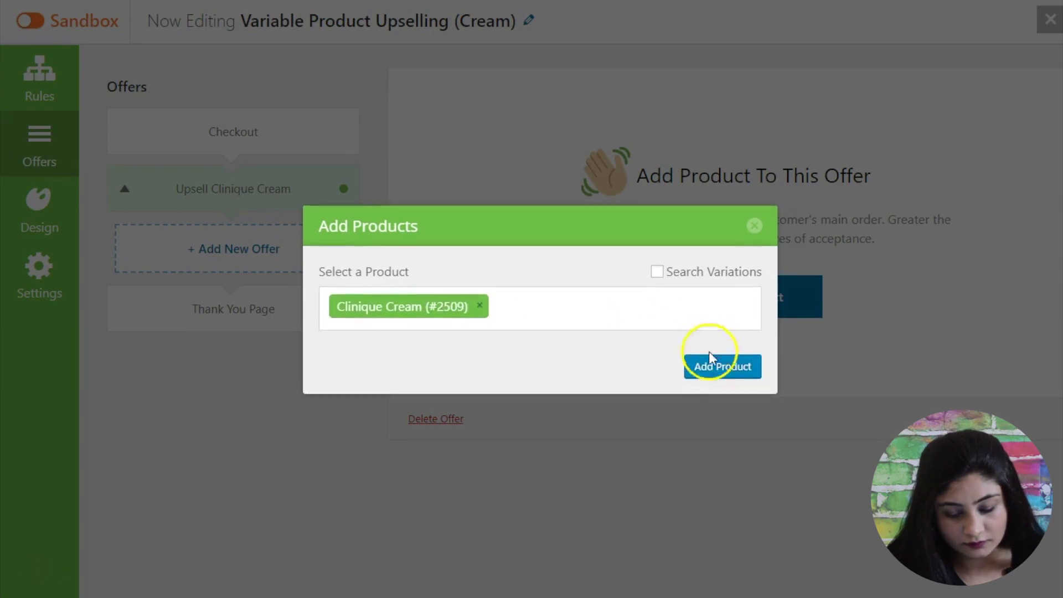
pyautogui.click(714, 373)
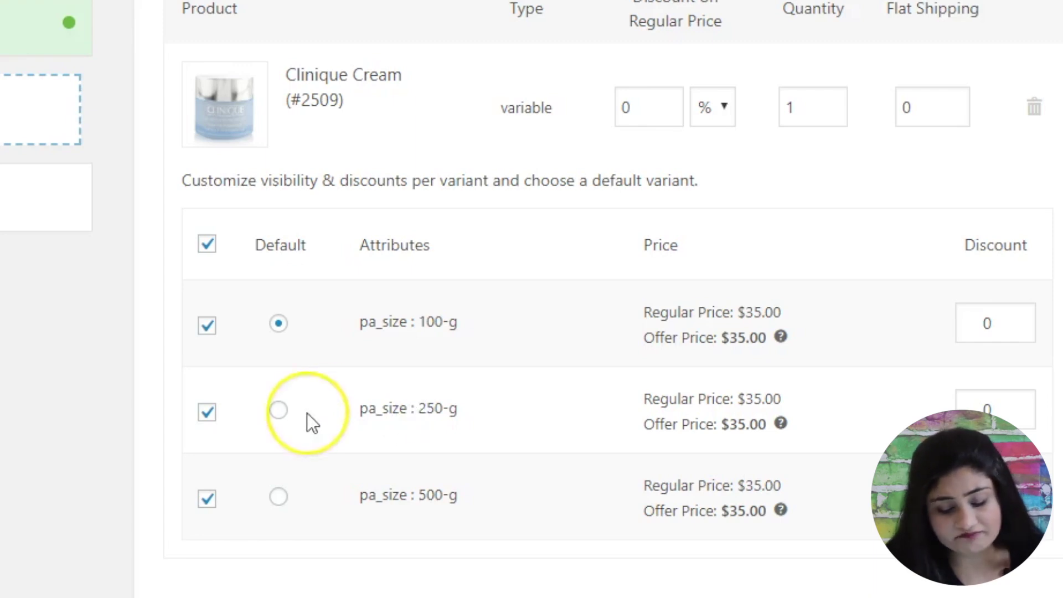
# Untick the pa_size : 250-g variant so only 100-g and 500-g stay offered.
pyautogui.click(208, 416)
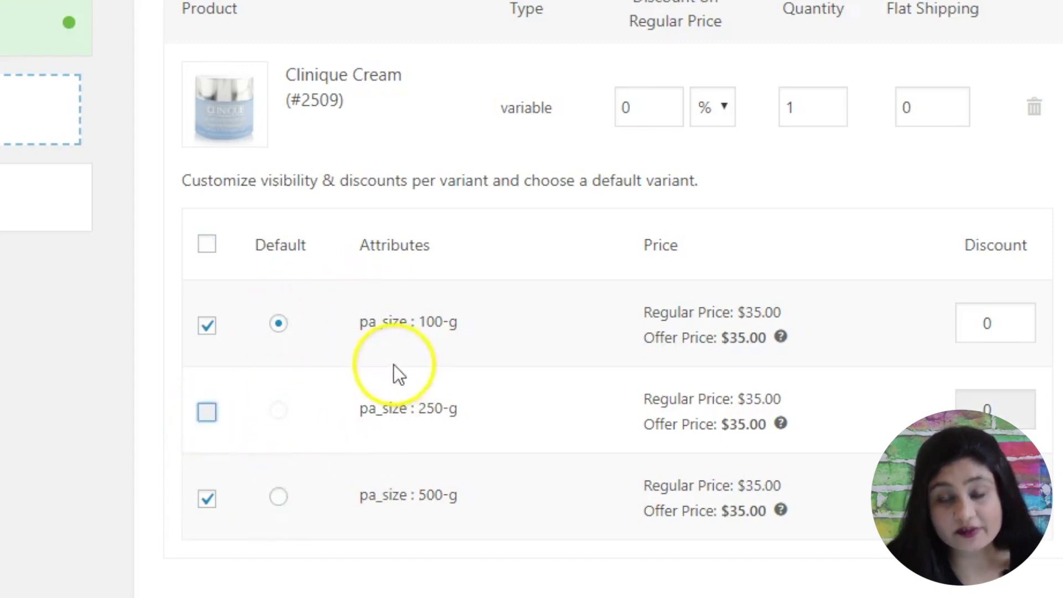